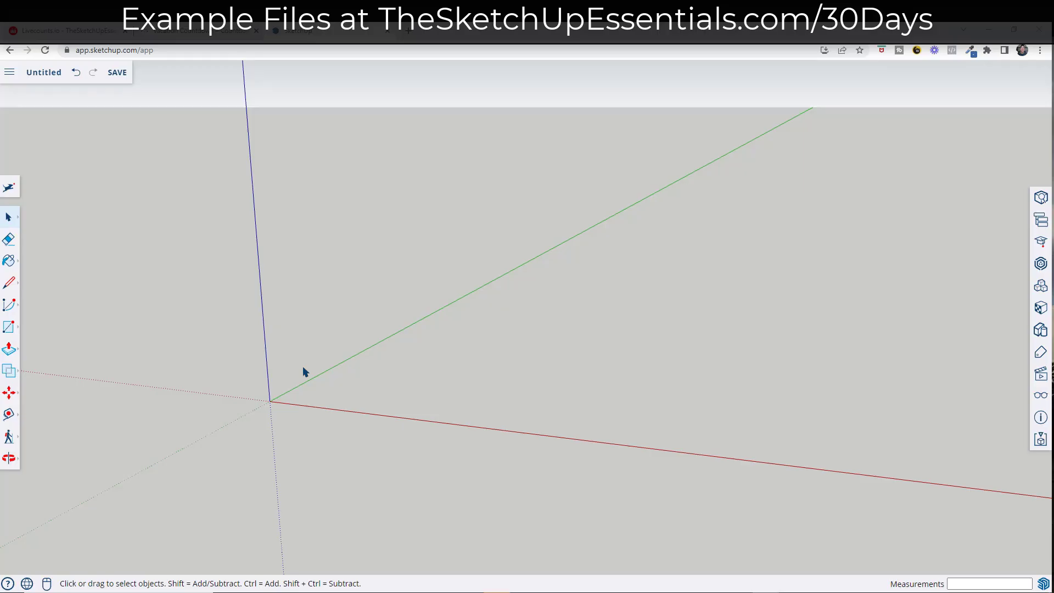
- Draw a vertical rectangle from the origin, locked perpendicular to the red axis, 2' wide along the green axis and 8' high
key(o)
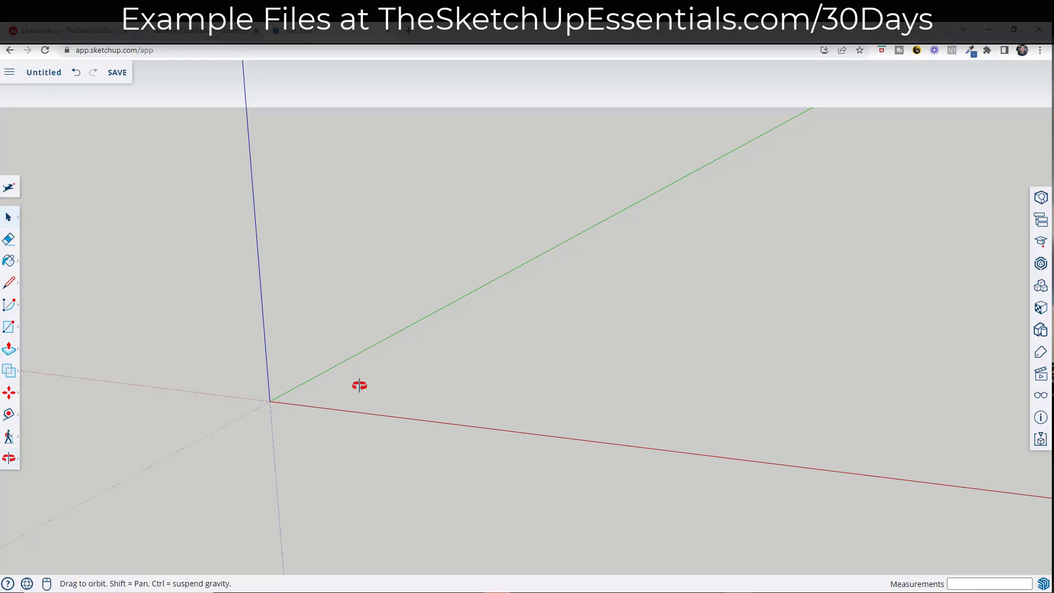
drag(360, 386, 357, 384)
key(space)
key(r)
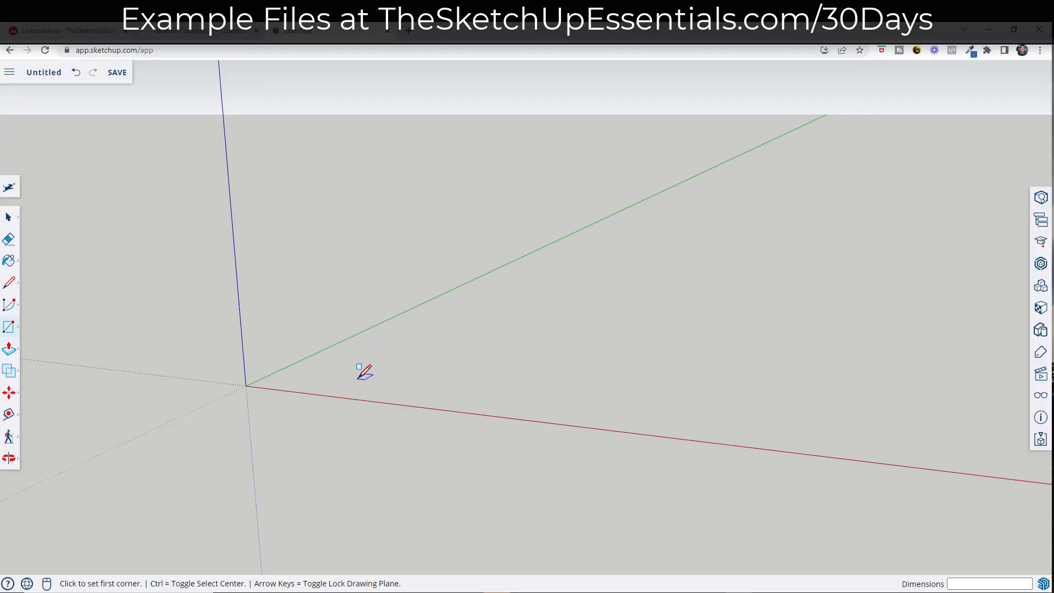
key(Left)
key(Right)
key(Right)
key(Left)
key(Left)
key(Right)
click(246, 386)
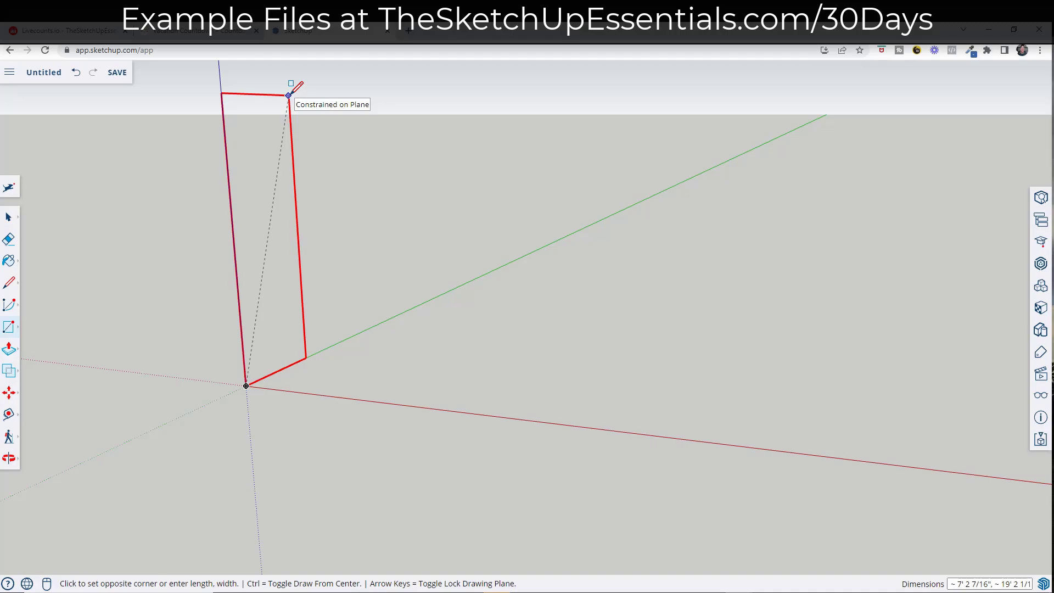
text(2',8)
key(Return)
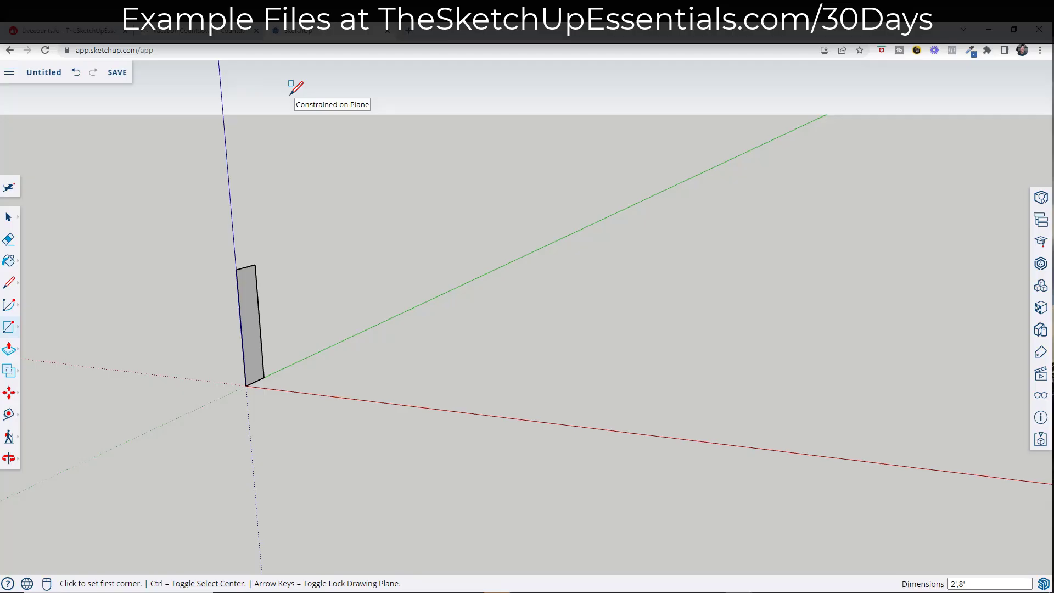
- Offset the outline of the upright rectangle inward by 3/4"
scroll(236, 346, up, 5)
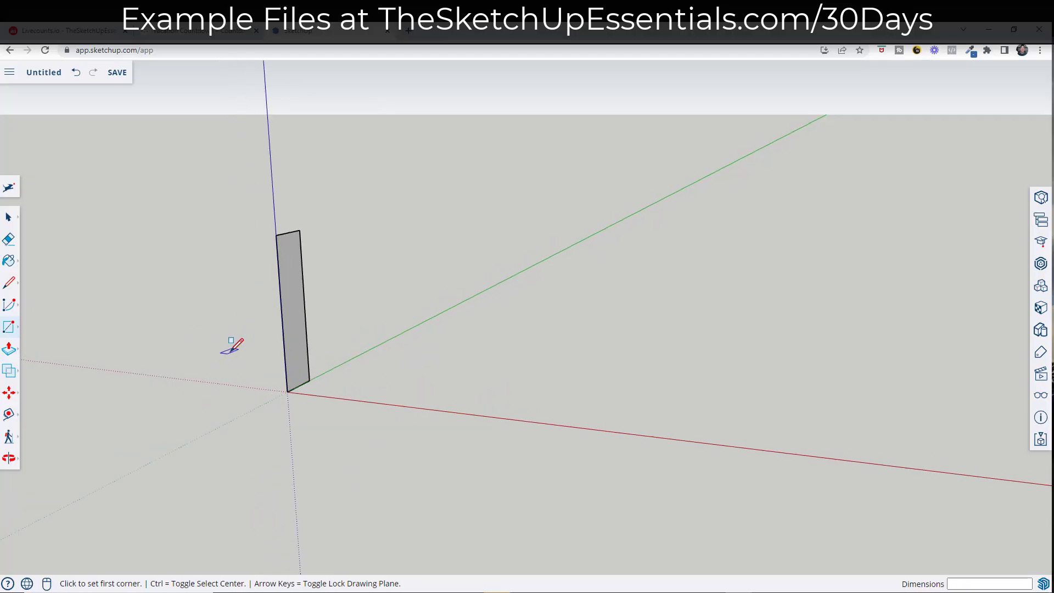
key(space)
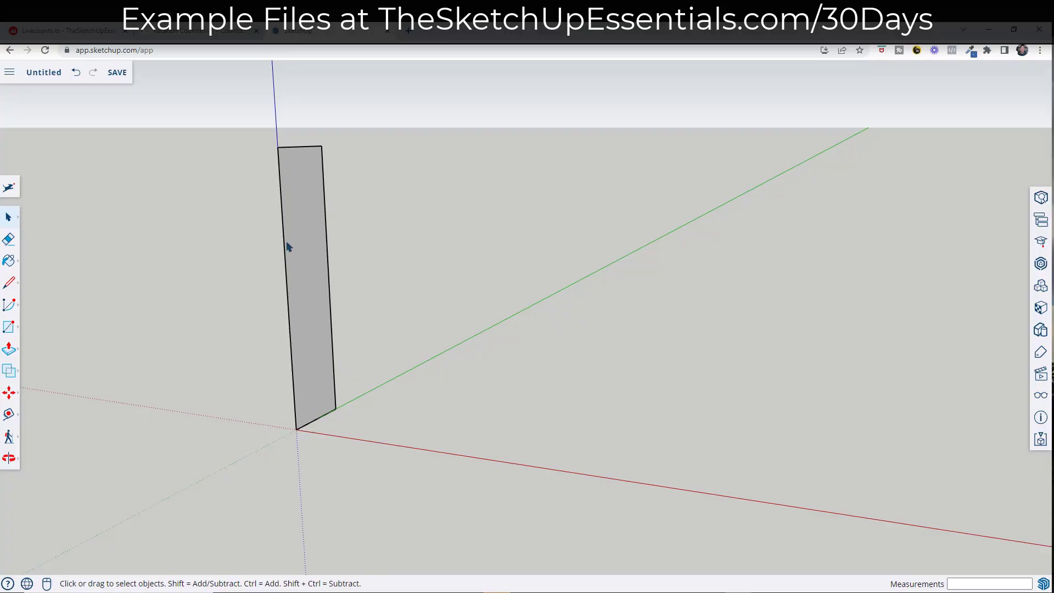
scroll(287, 247, up, 2)
key(f)
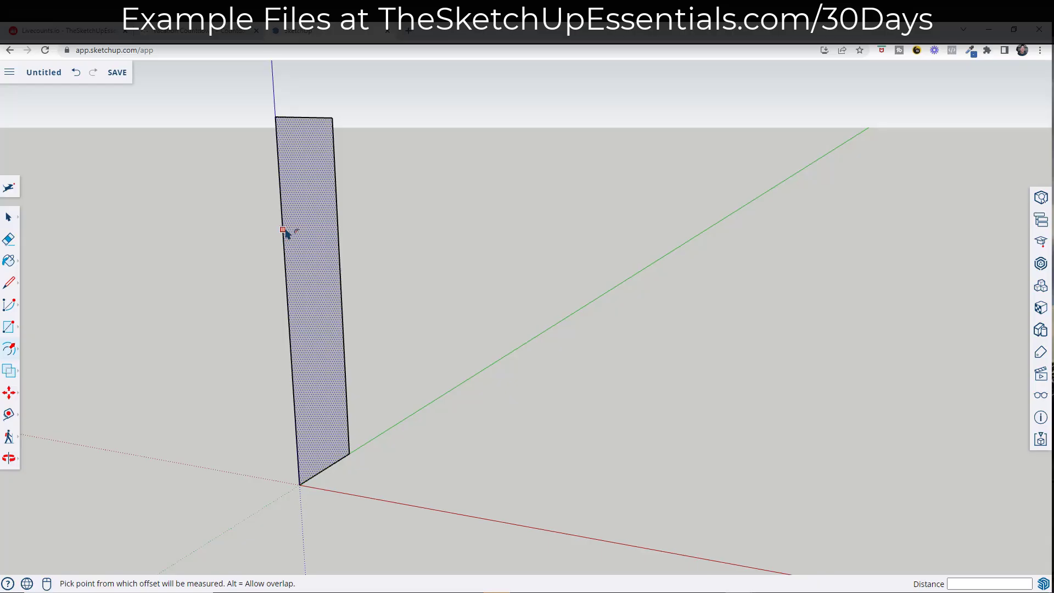
click(286, 231)
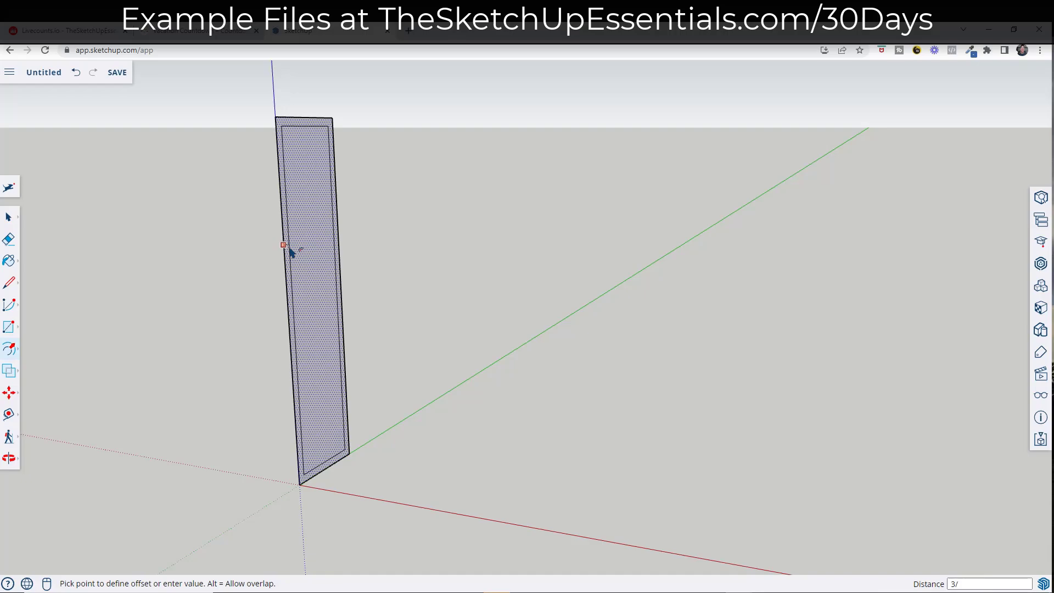
key(Return)
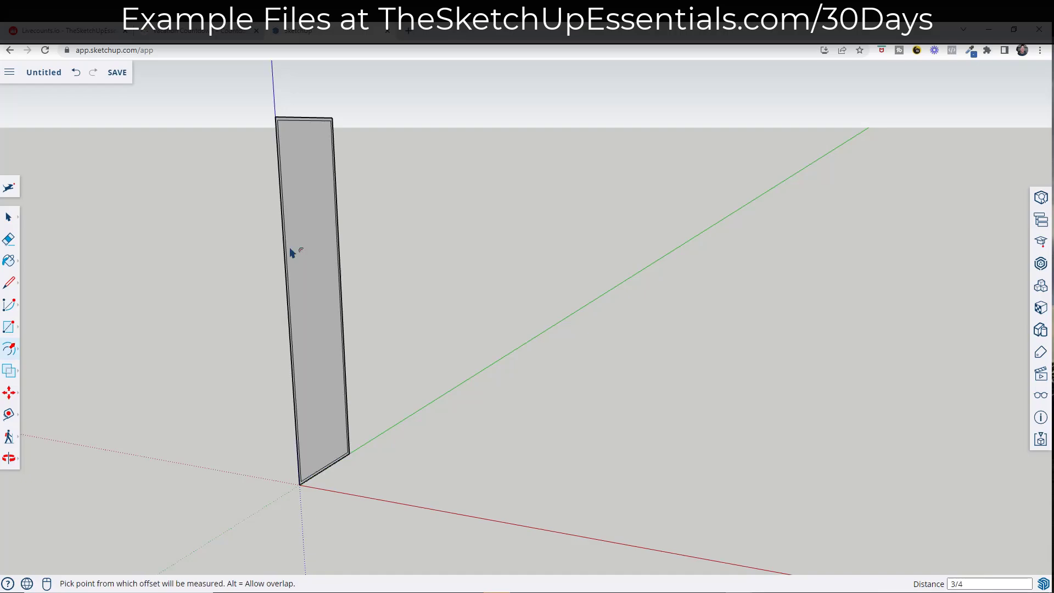
- Delete the inner face of the offset rectangle, leaving only the thin border frame
key(space)
click(319, 252)
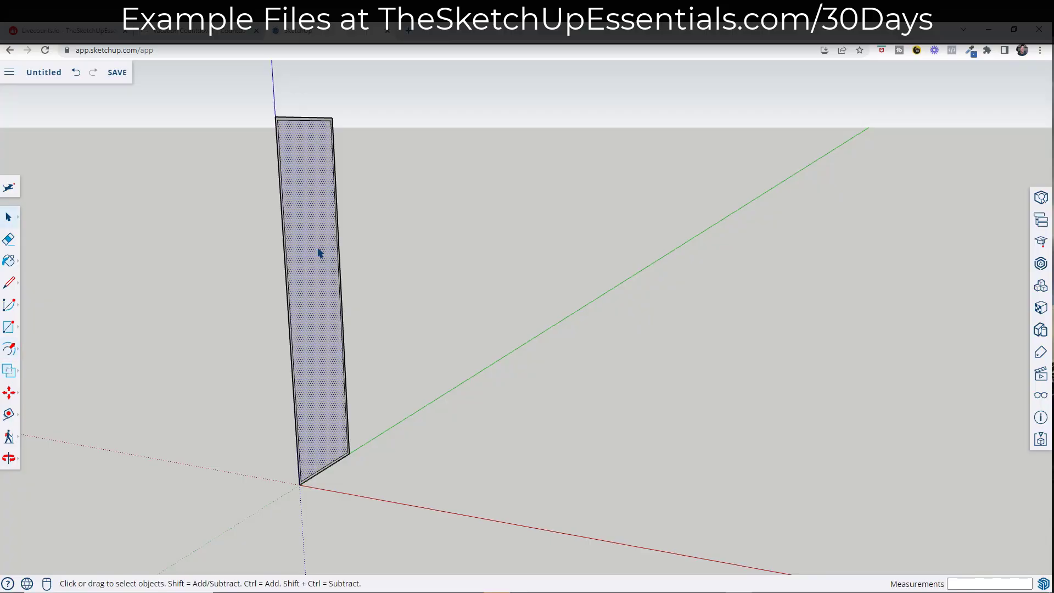
key(Delete)
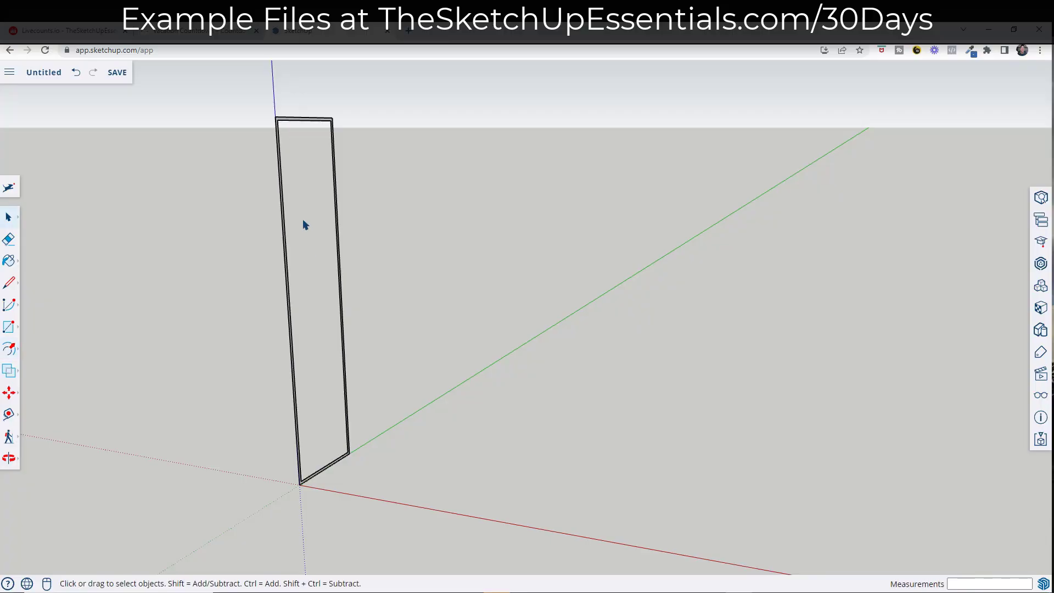
- Extrude the thin frame face 2.5" along the red axis with Push/Pull
key(p)
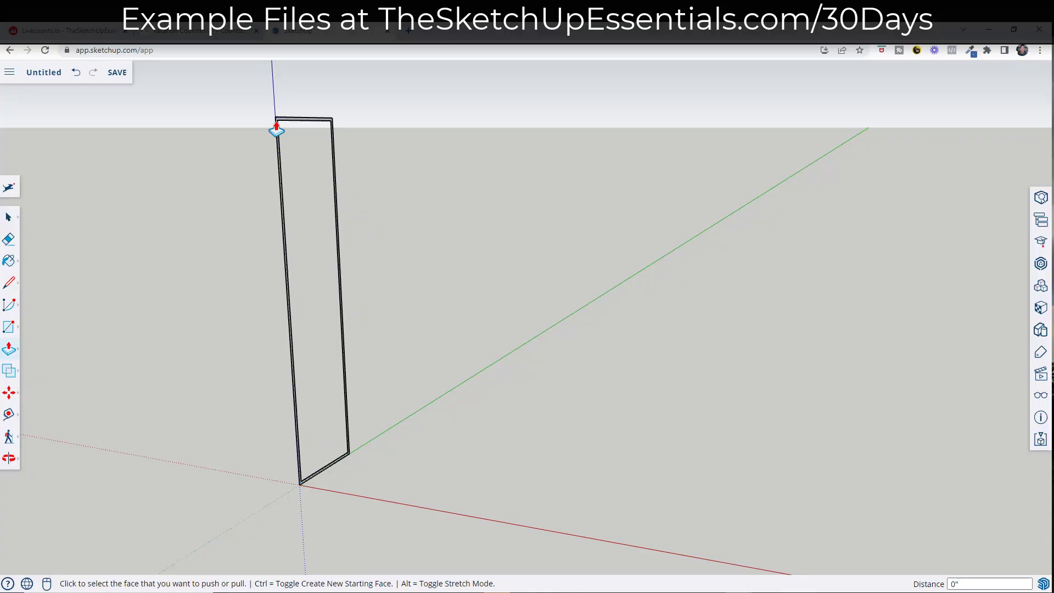
click(277, 129)
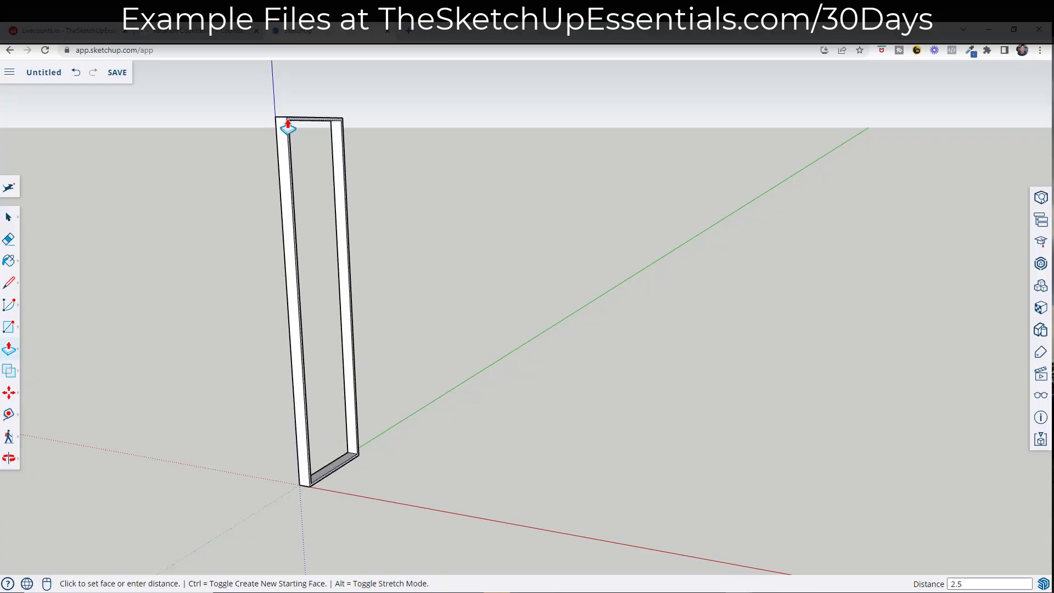
key(Return)
key(space)
- Make the whole extruded frame a component with the definition name Vertical Support
middle_drag(377, 334, 365, 312)
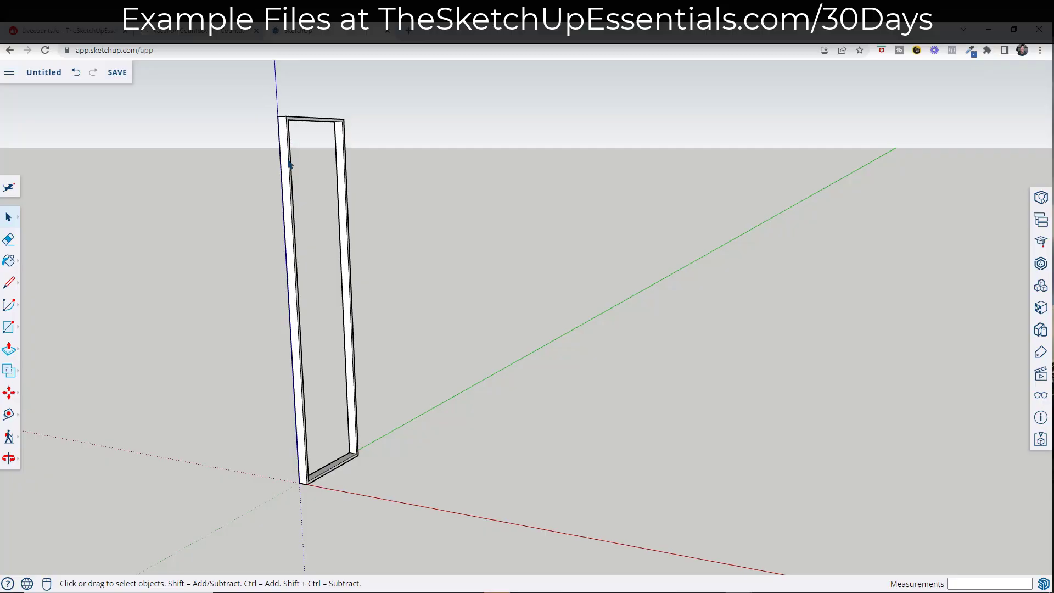
drag(237, 67, 436, 535)
right_click(291, 258)
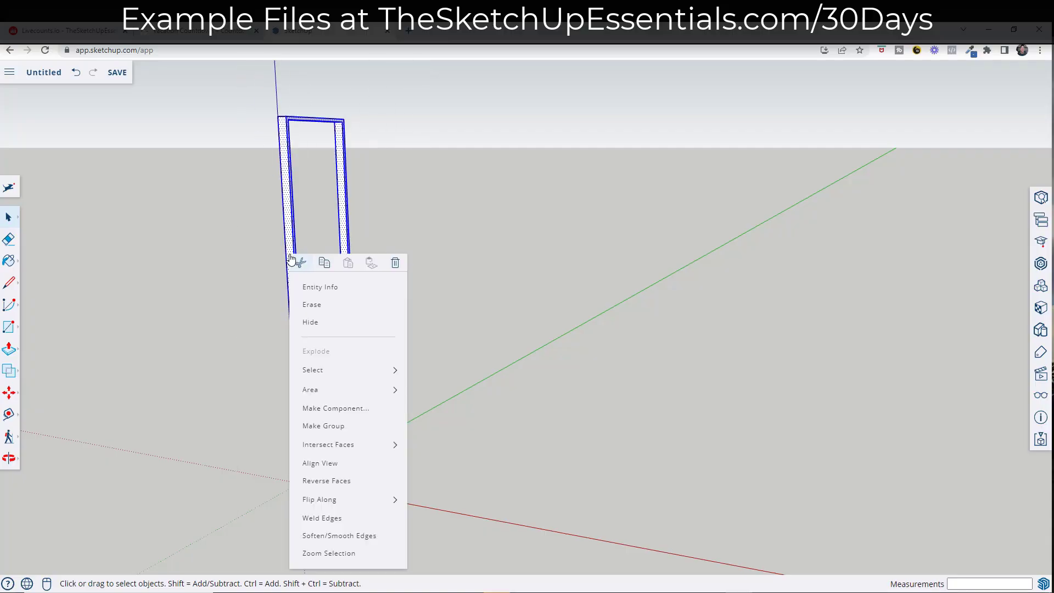
click(348, 409)
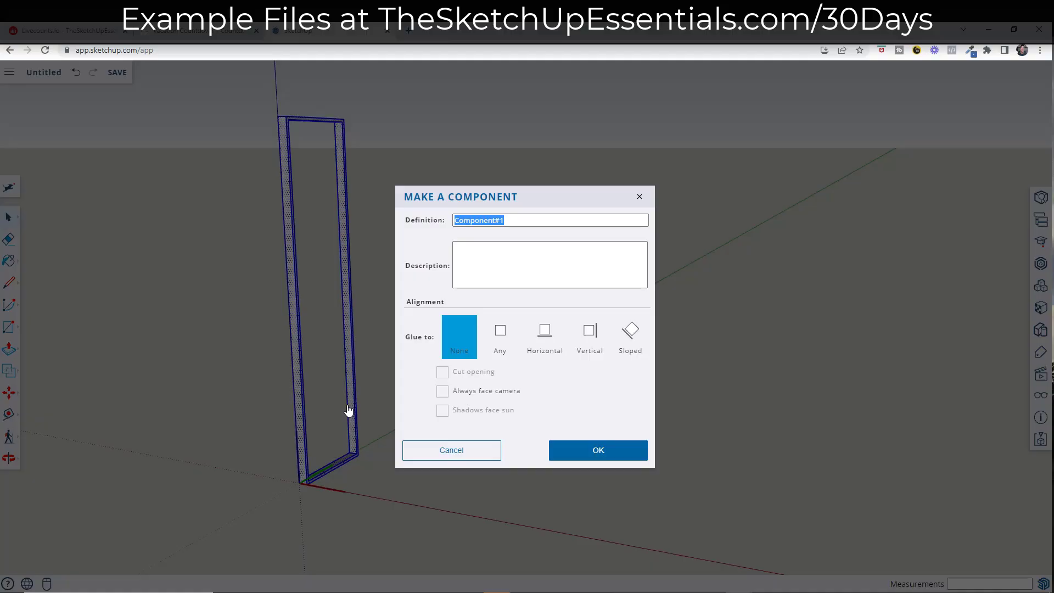
text(Vertical Support)
key(Return)
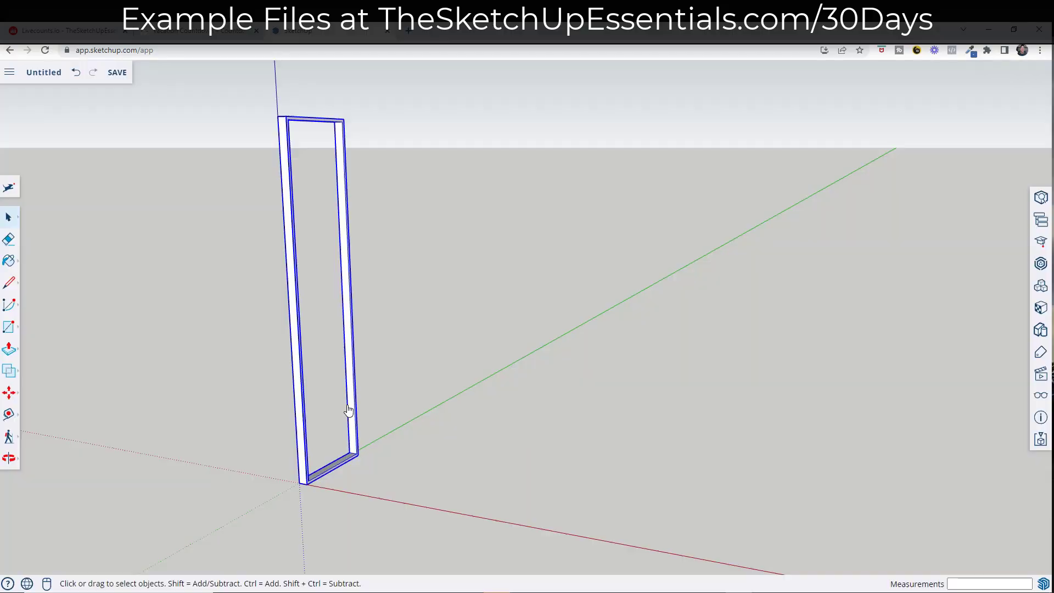
- Place a guide line 6' along the red axis from the frame's outer bottom edge with the Tape Measure
scroll(348, 410, up, 5)
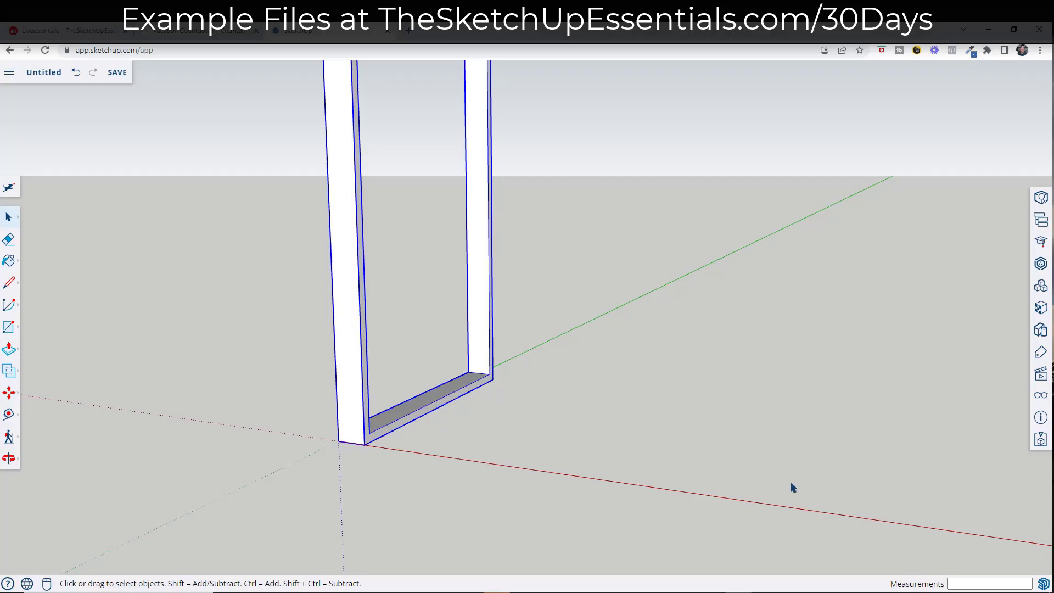
scroll(805, 465, down, 1)
scroll(861, 454, down, 6)
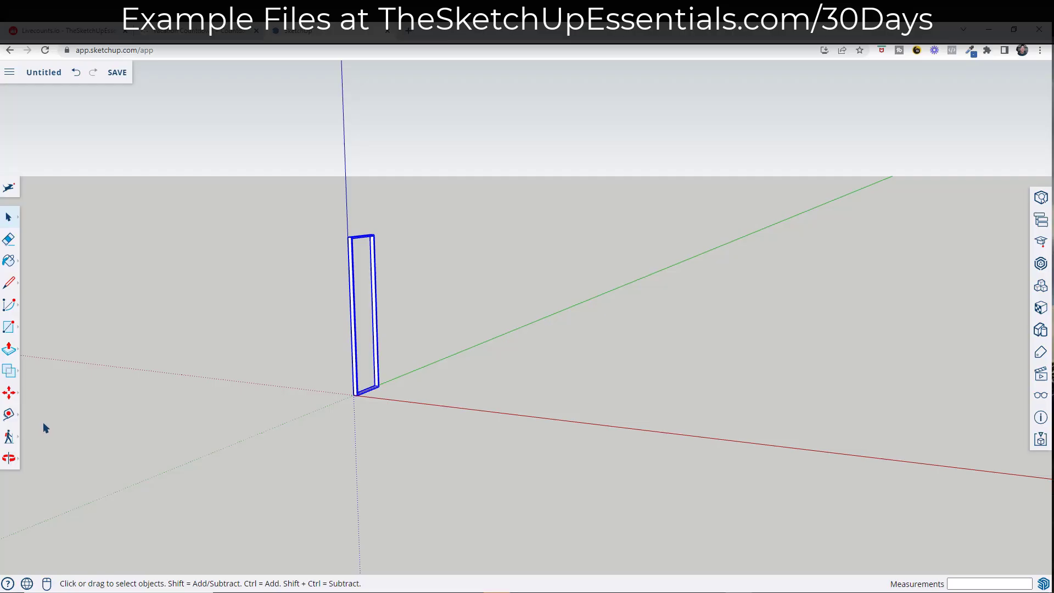
click(12, 418)
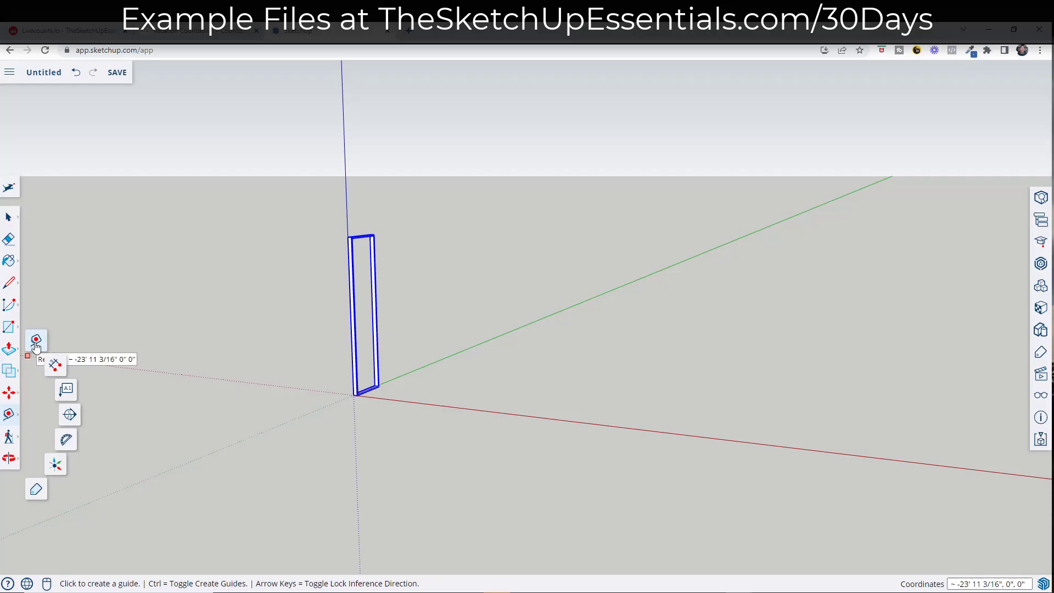
middle_drag(285, 369, 546, 383)
scroll(379, 442, up, 3)
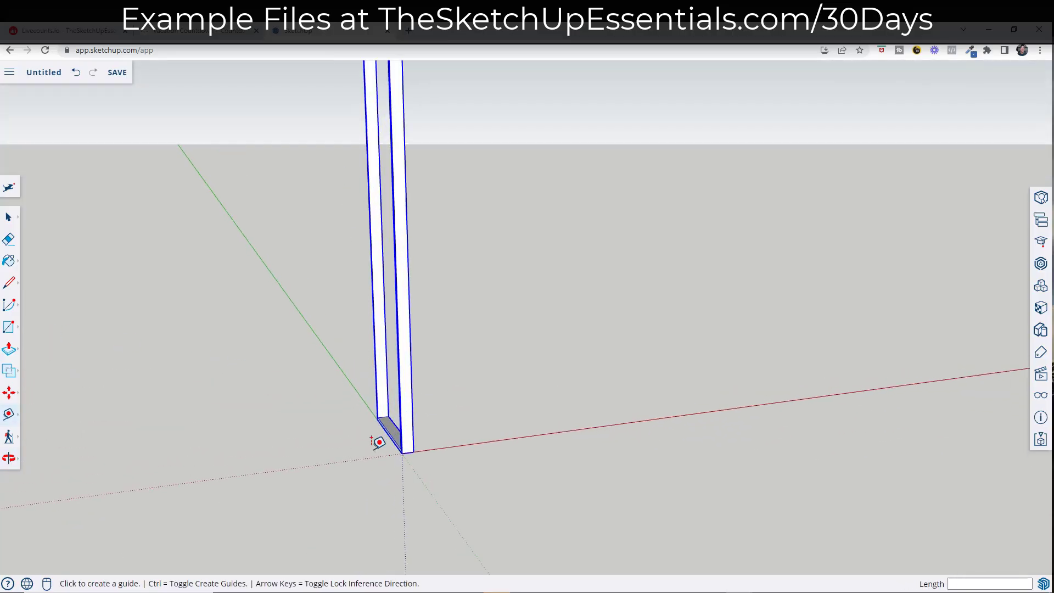
scroll(379, 442, up, 3)
click(417, 421)
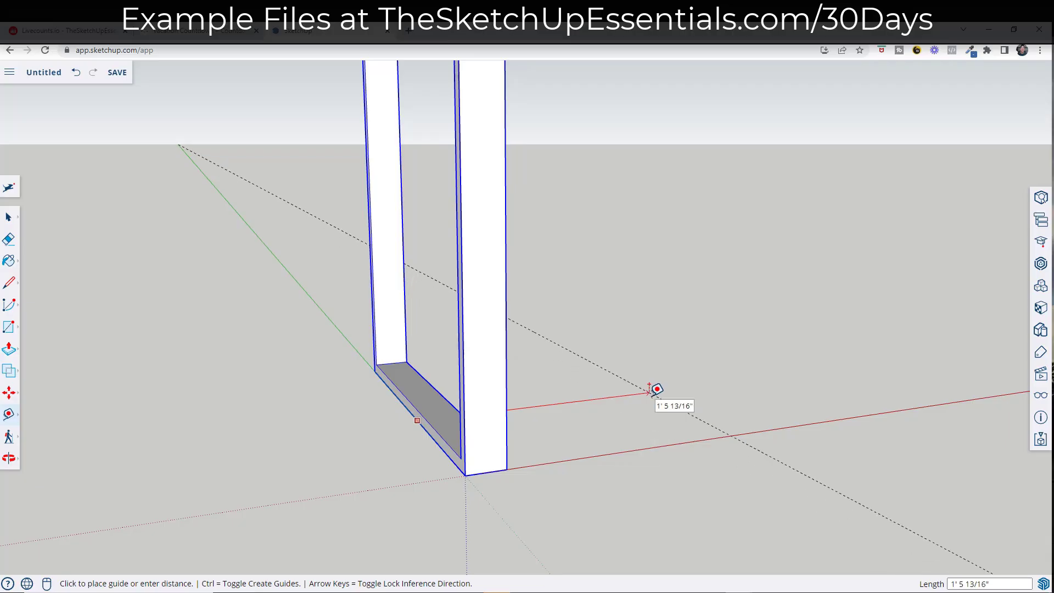
text(6)
key(Return)
- Copy the Vertical Support along the red axis to the guide line and divide the distance by 3 for evenly spaced copies
middle_drag(649, 390, 666, 376)
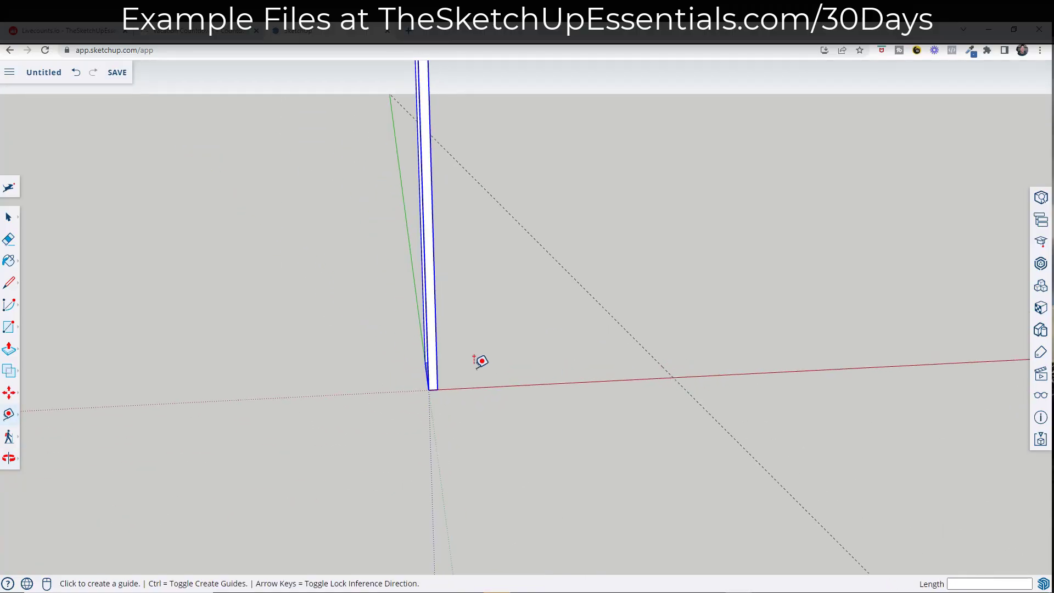
mouse_move(572, 362)
middle_down()
mouse_move(677, 353)
mouse_move(558, 360)
middle_up()
key(space)
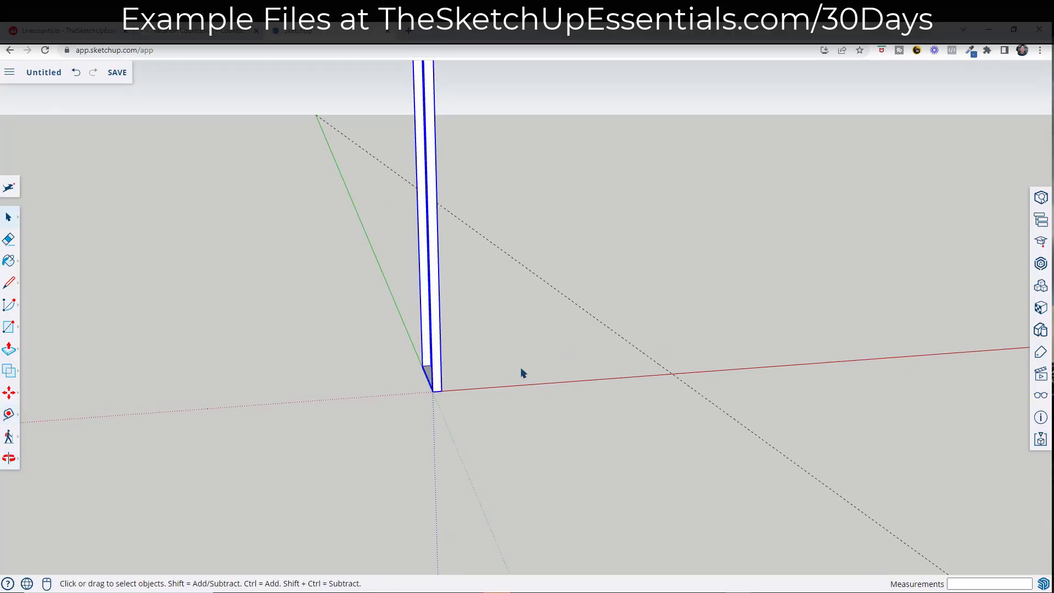
key(m)
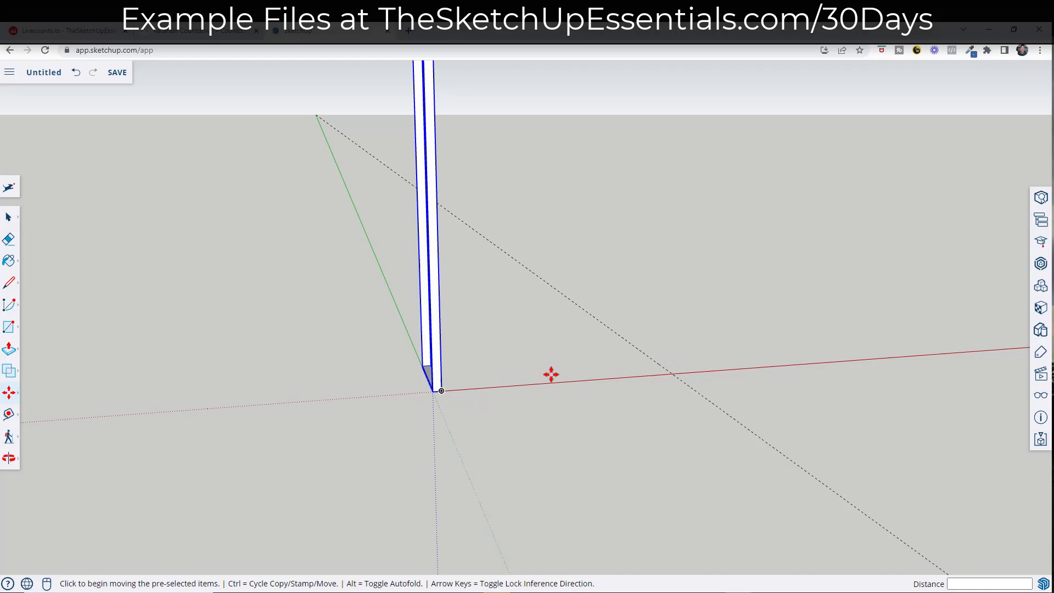
key(ctrl)
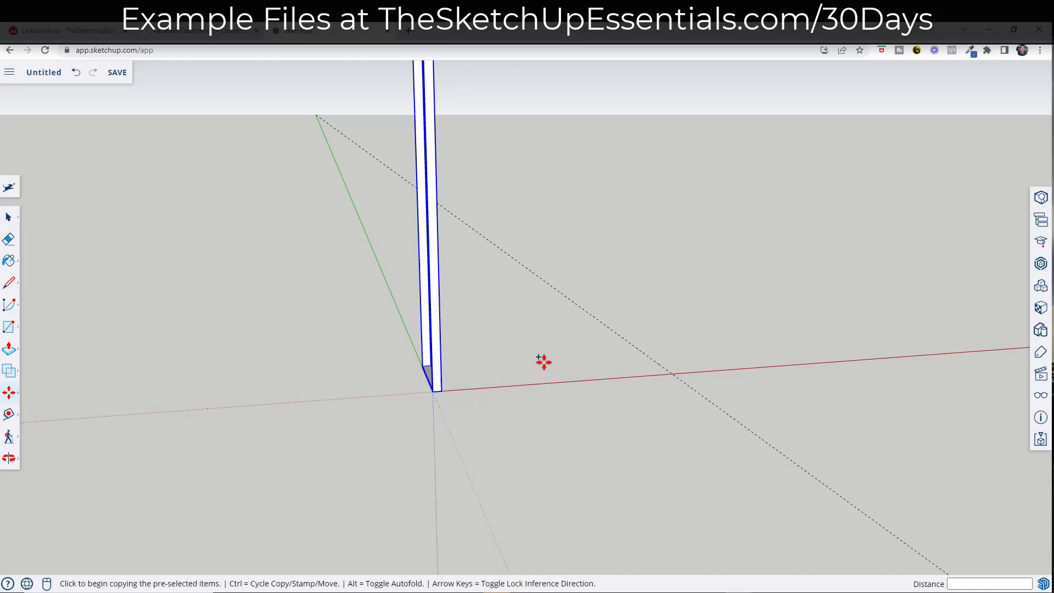
click(441, 390)
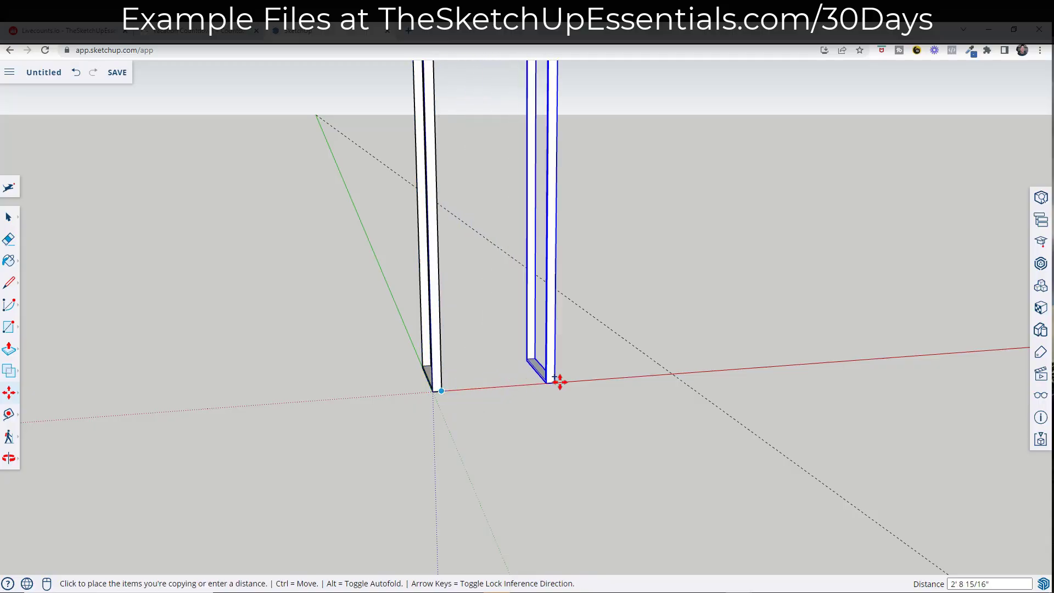
click(670, 373)
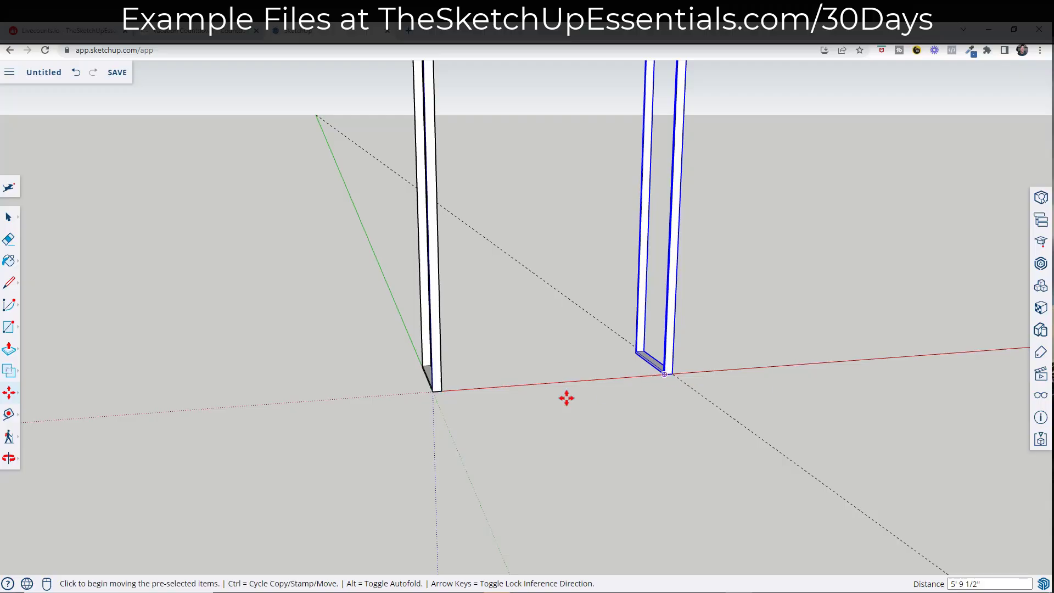
scroll(461, 362, down, 3)
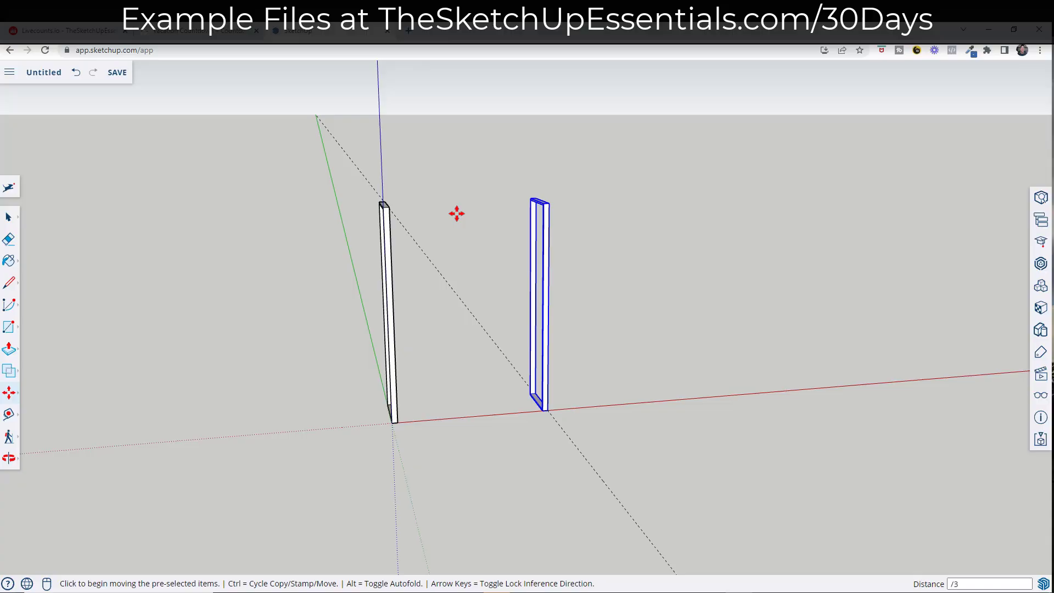
key(Return)
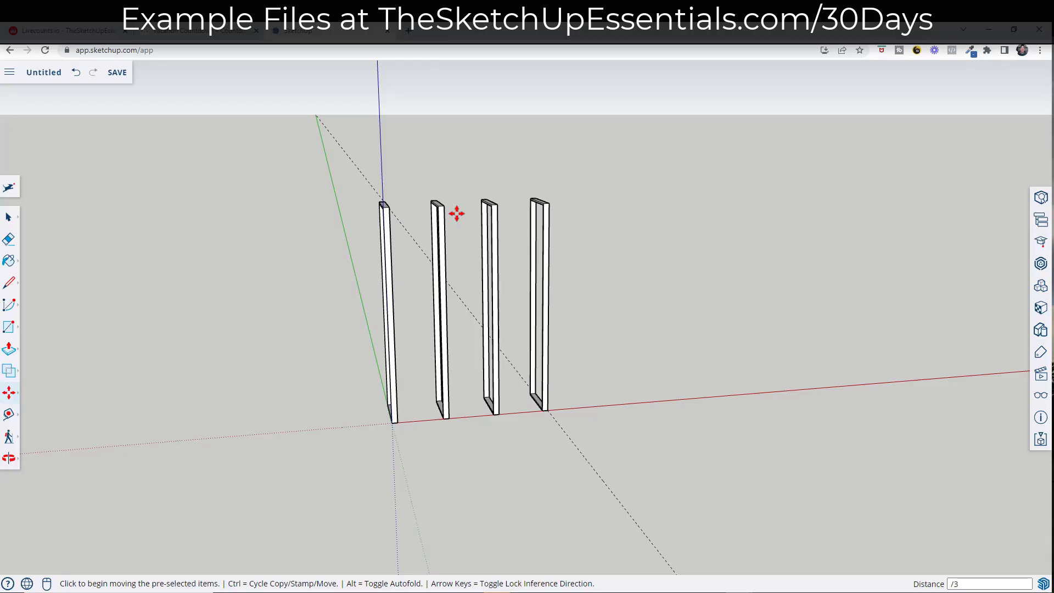
- Erase the 6' guide line at the last vertical support
middle_drag(609, 296, 545, 296)
key(space)
key(e)
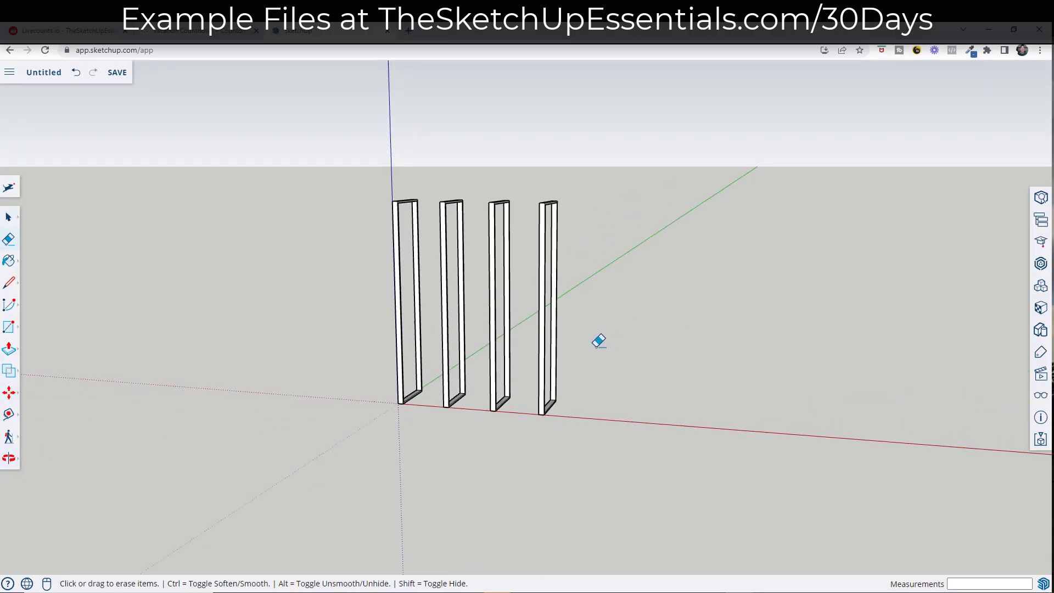
- Place a guide line 6" above the bottom bar of the first vertical support with the Tape Measure
middle_drag(611, 412, 483, 434)
scroll(433, 371, up, 6)
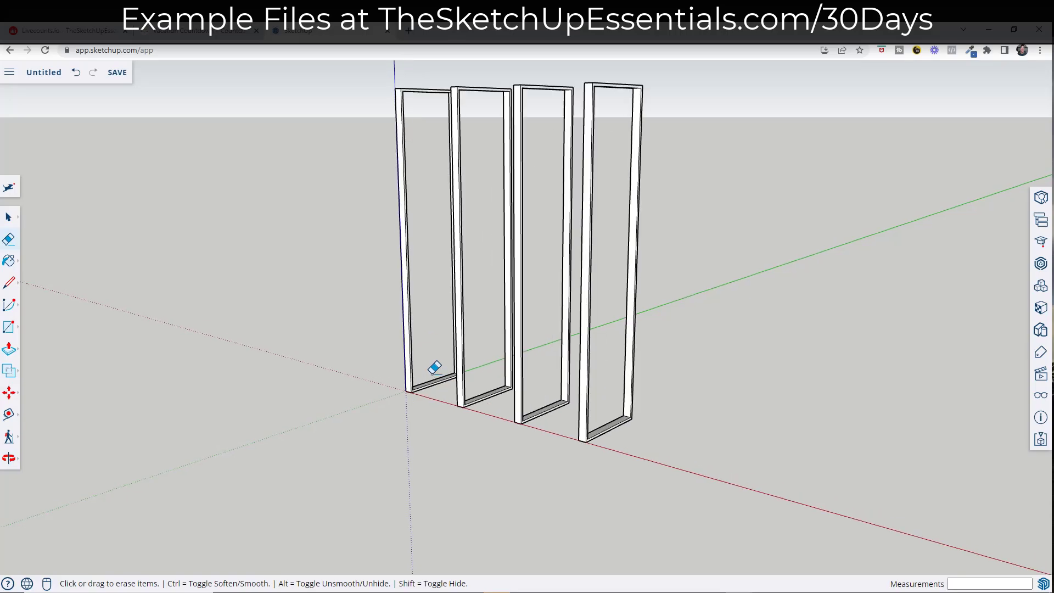
key(space)
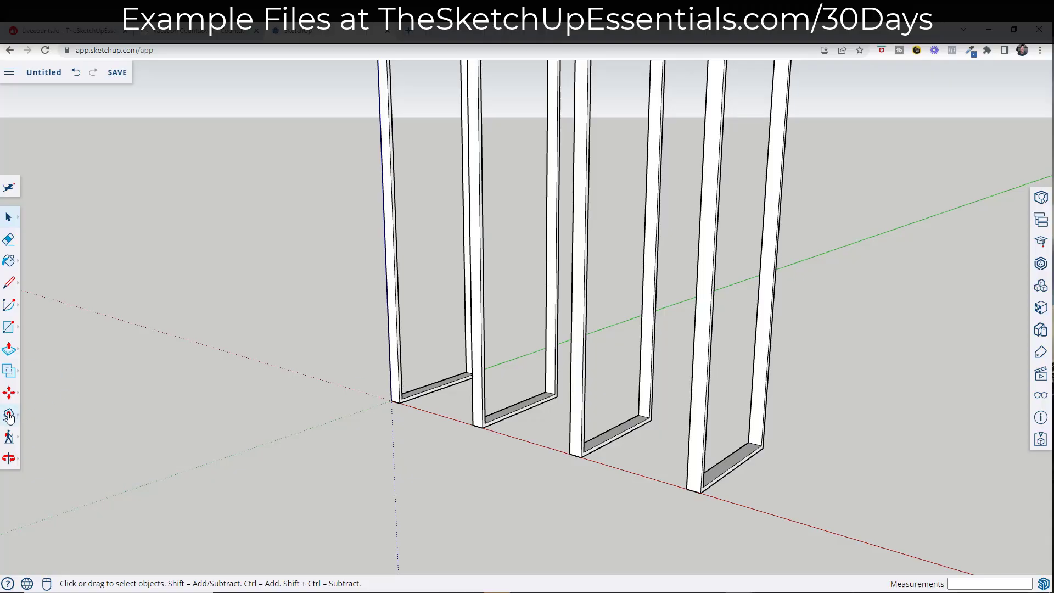
click(9, 415)
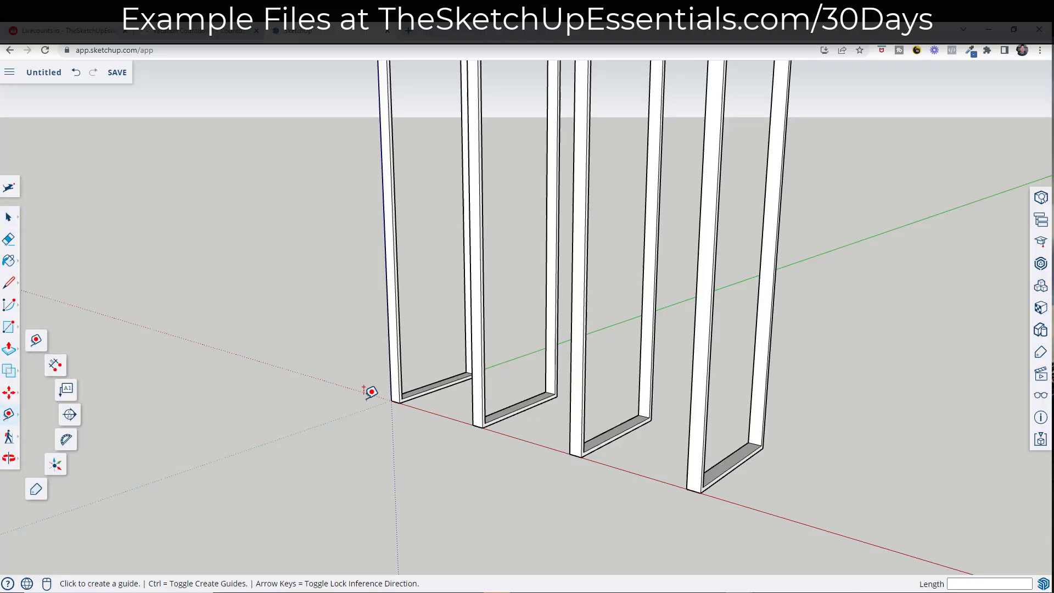
click(415, 394)
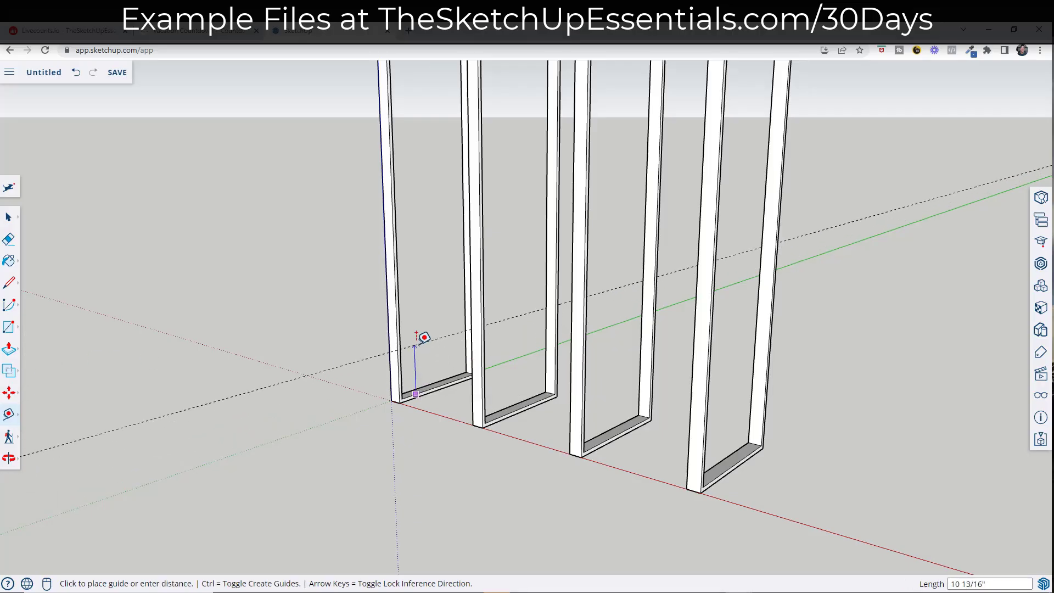
text(6)
key(Return)
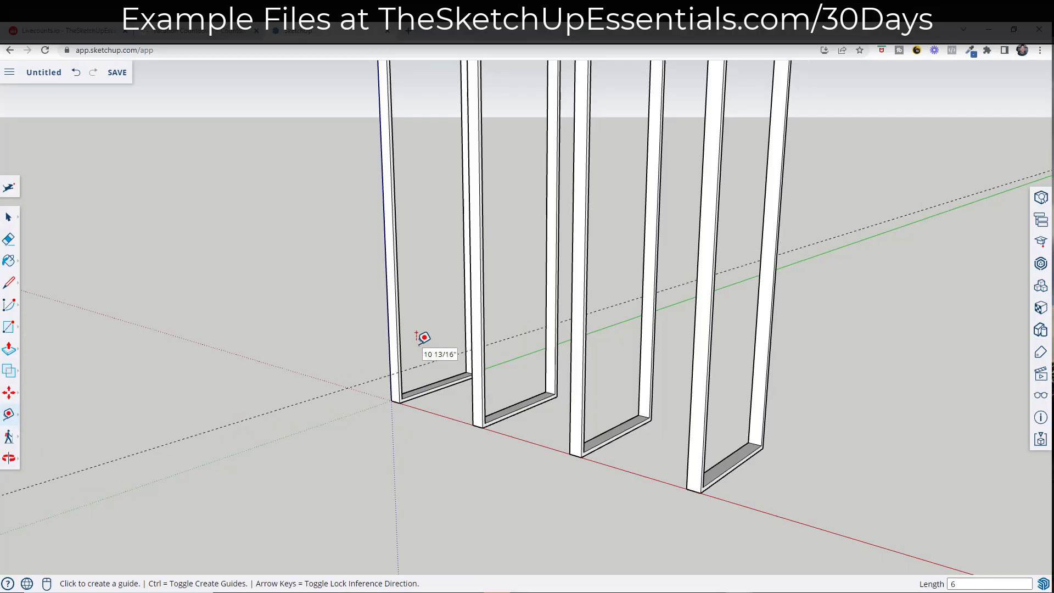
- Draw a line from the guide at the first support along the red axis to the last support and across that support's inner depth
key(space)
key(l)
scroll(411, 365, up, 3)
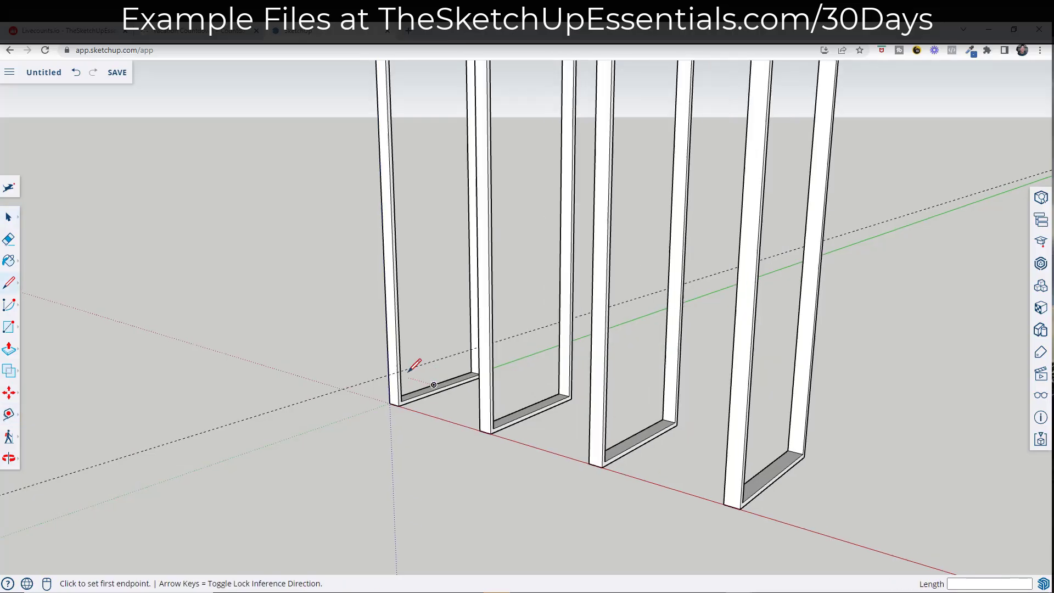
click(401, 362)
scroll(398, 369, down, 2)
scroll(398, 368, down, 3)
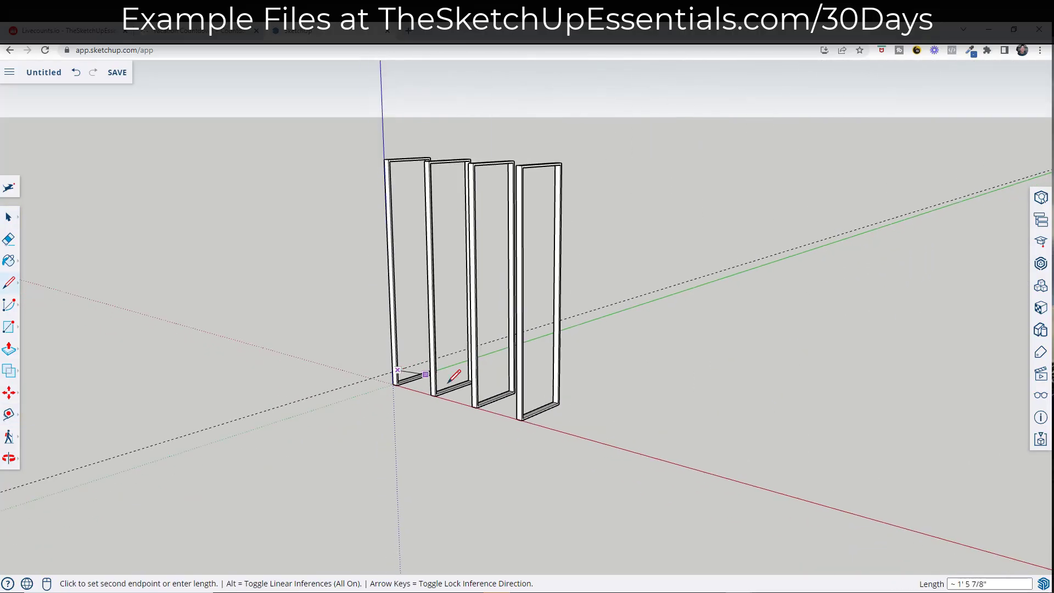
scroll(535, 404, up, 3)
scroll(533, 403, up, 1)
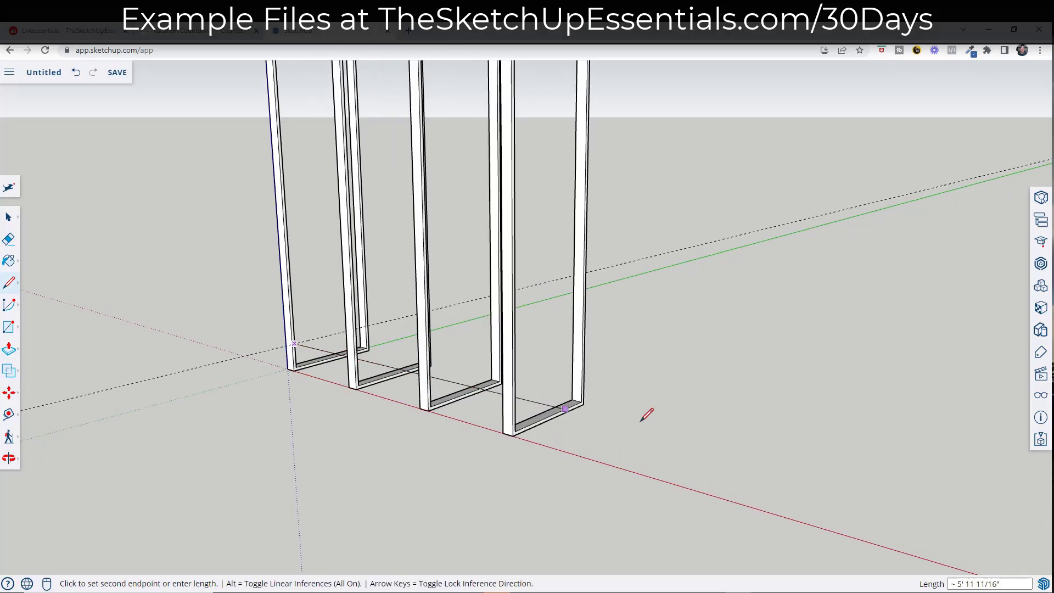
click(515, 431)
click(582, 375)
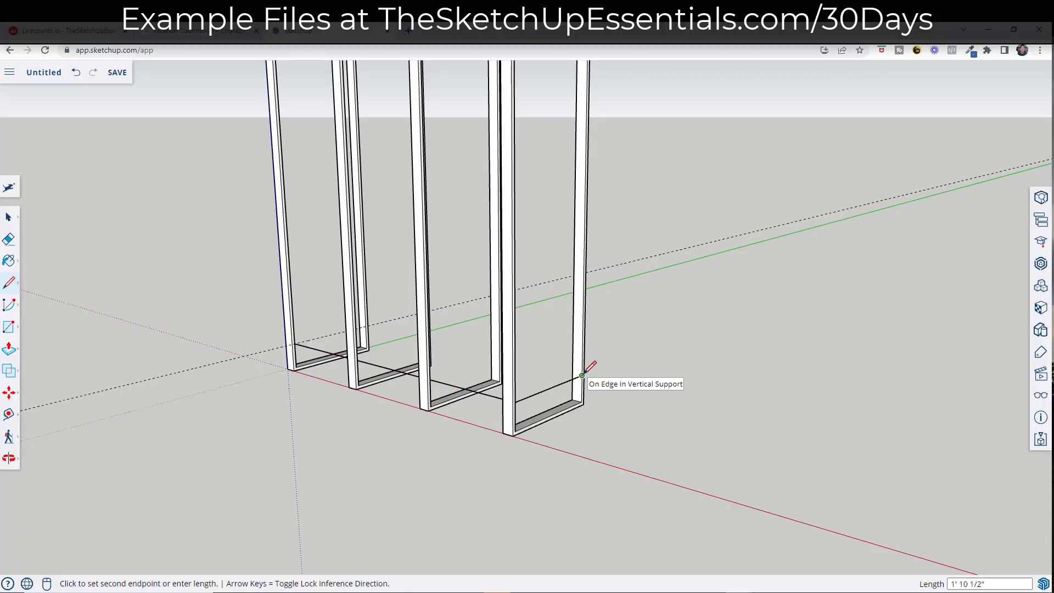
- Draw a 5' 9 1/2" by 1' 10 1/2" horizontal rectangle from the last support's back line end to the first support's line start
key(r)
click(582, 375)
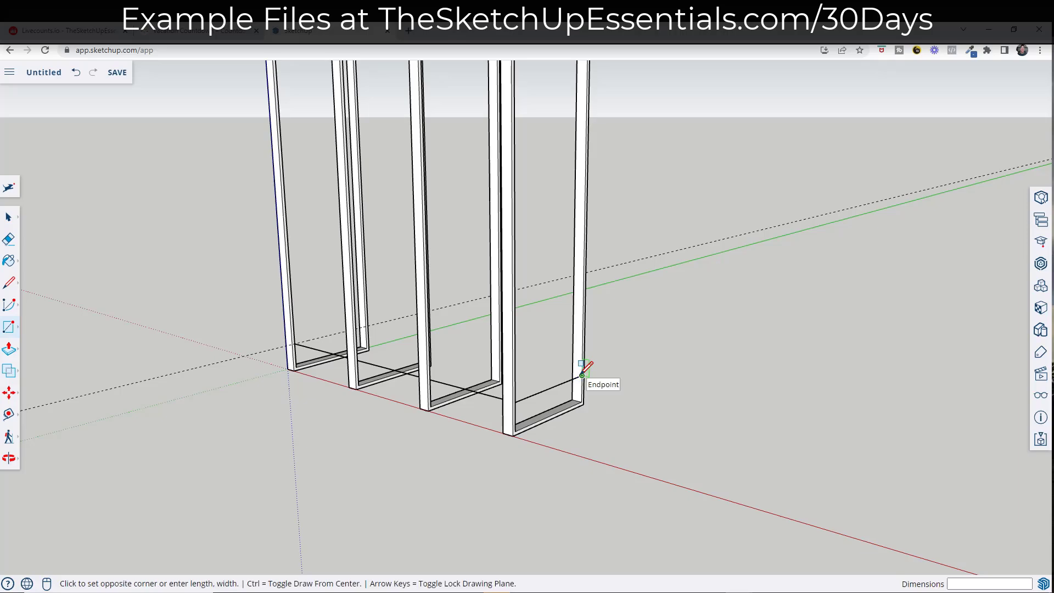
click(294, 343)
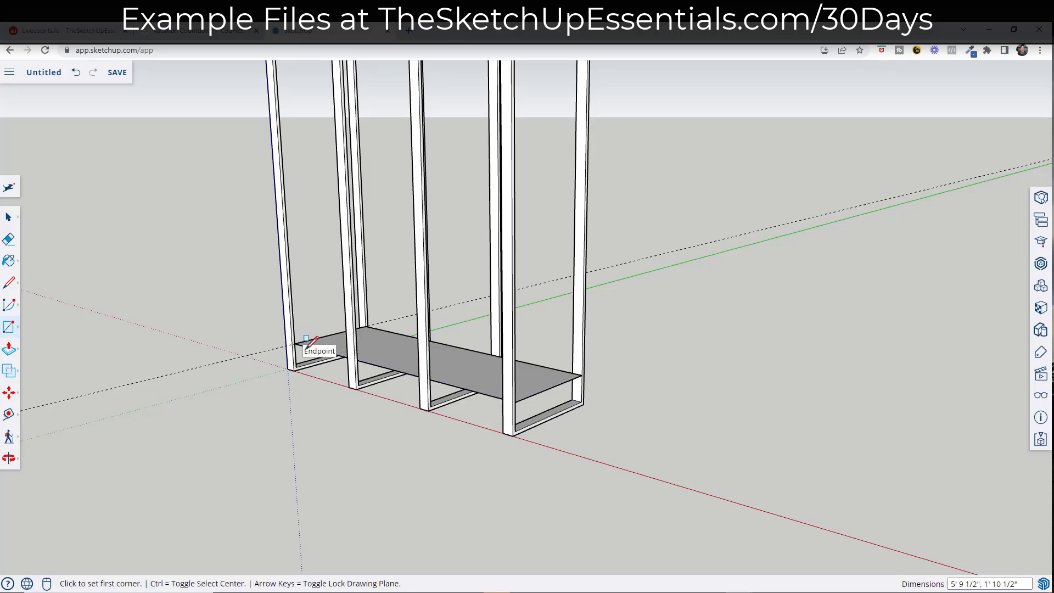
key(space)
- Erase the guide line at the first vertical support
mouse_move(549, 387)
middle_down()
mouse_move(835, 383)
mouse_move(183, 393)
mouse_move(220, 420)
middle_up()
key(e)
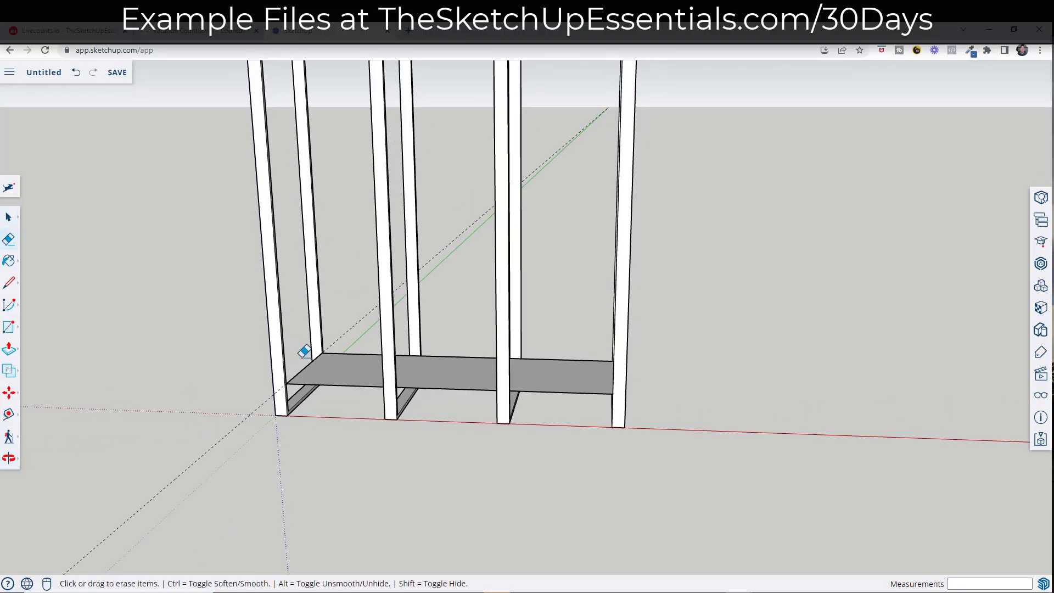
click(254, 410)
- Extrude the shelf rectangle upward 5/8" with Push/Pull
mouse_move(532, 423)
middle_down()
mouse_move(416, 432)
mouse_move(587, 396)
middle_up()
key(space)
key(p)
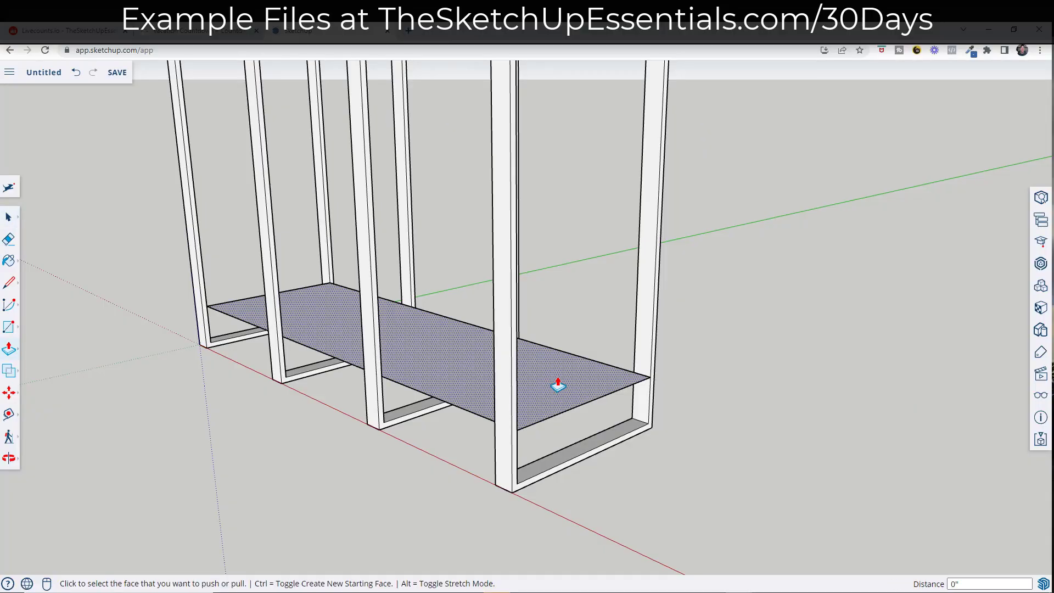
click(559, 383)
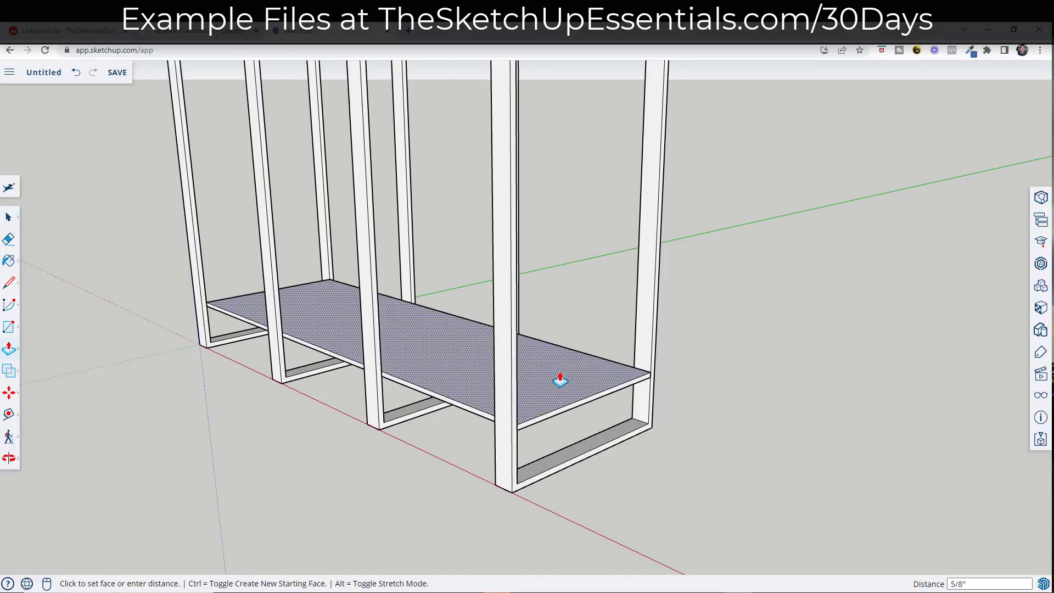
click(559, 380)
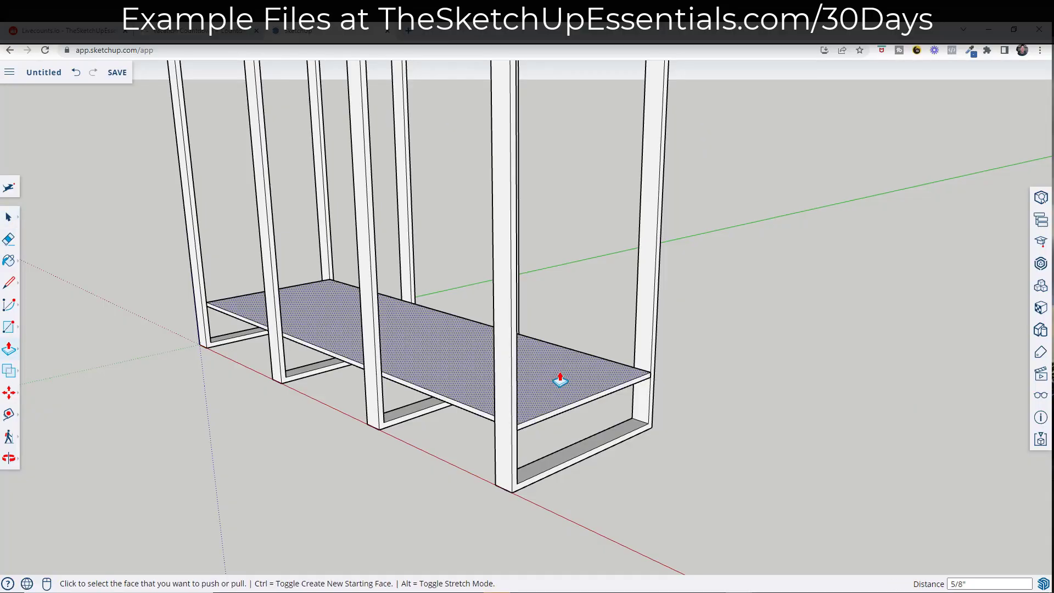
key(space)
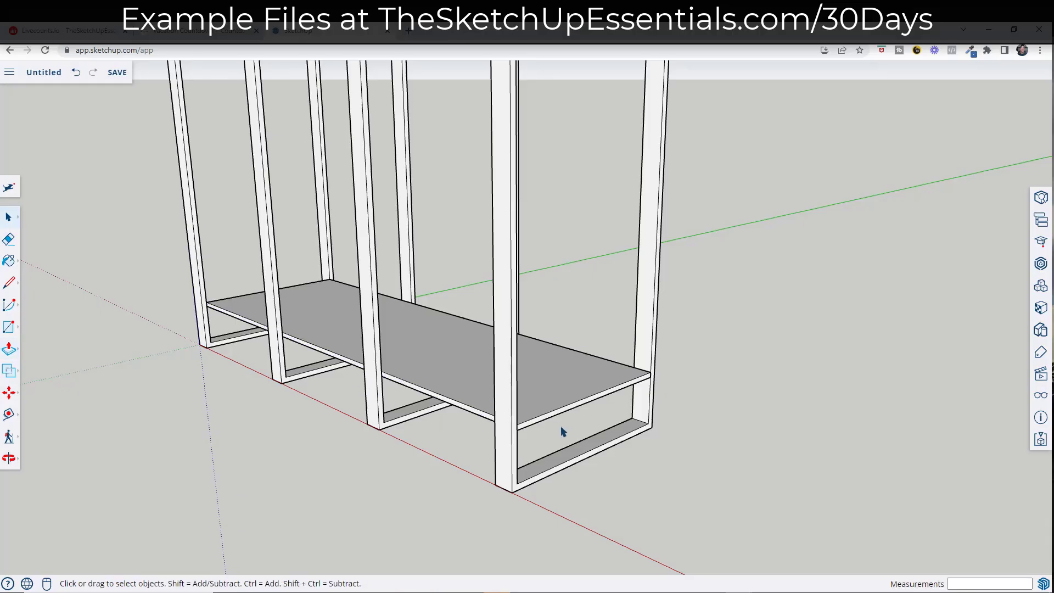
- Extend the shelf's end face at the last vertical support outward by 6" with Push/Pull
key(p)
middle_drag(561, 426, 604, 395)
click(612, 390)
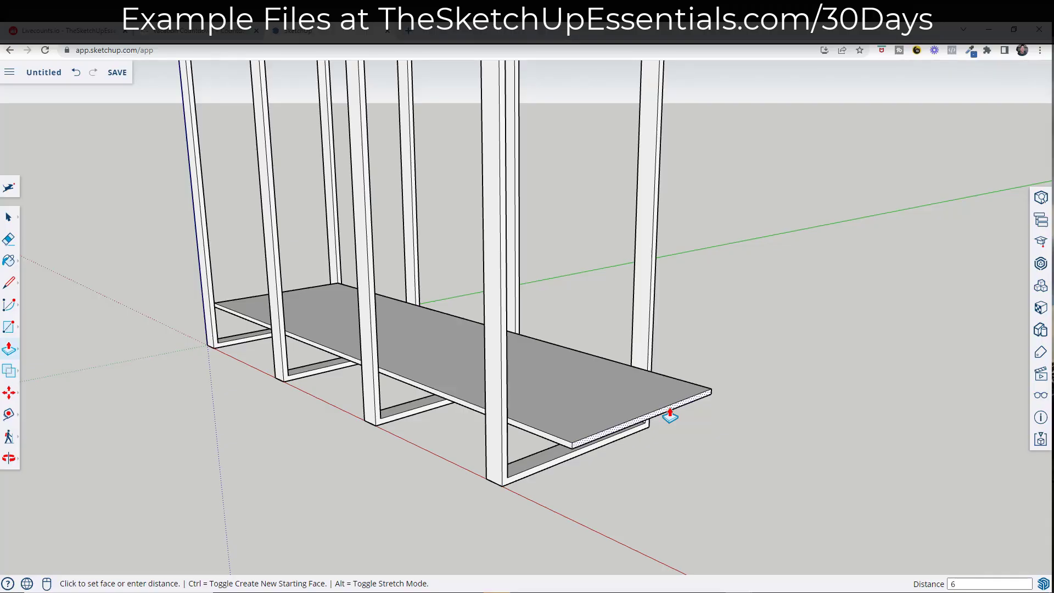
text(6)
key(Return)
key(space)
- Pull the shelf's opposite end face out 2 1/2" to the outer edge of the first vertical support
middle_drag(70, 357, 178, 451)
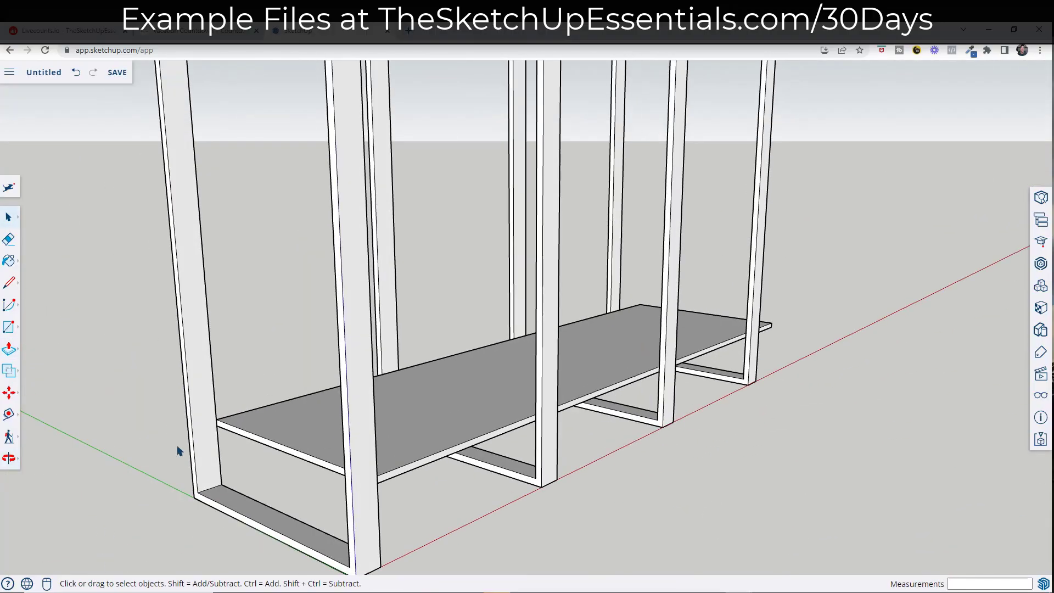
scroll(179, 451, up, 2)
key(p)
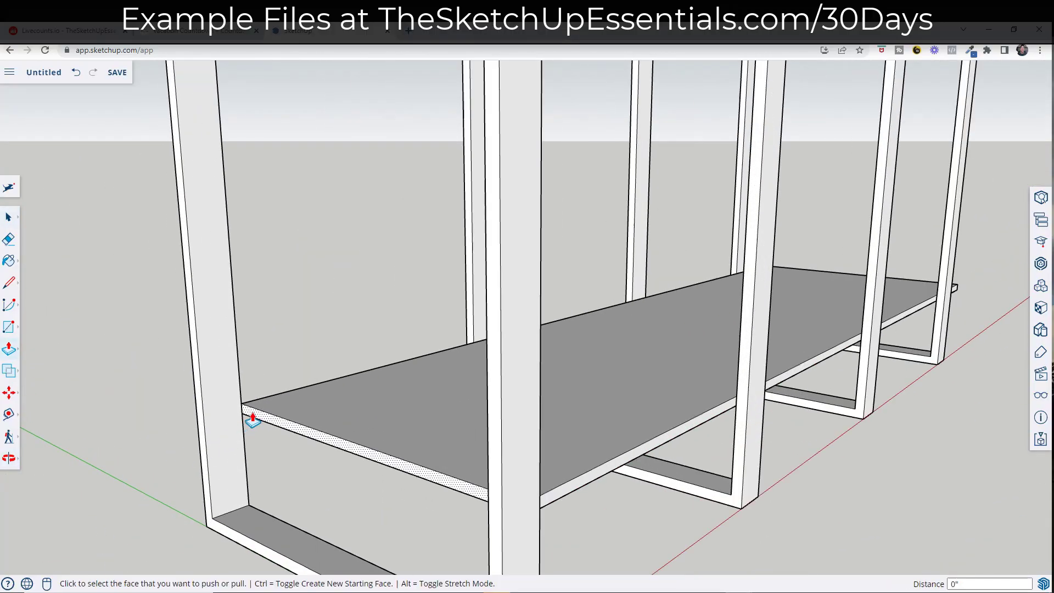
click(246, 416)
click(201, 392)
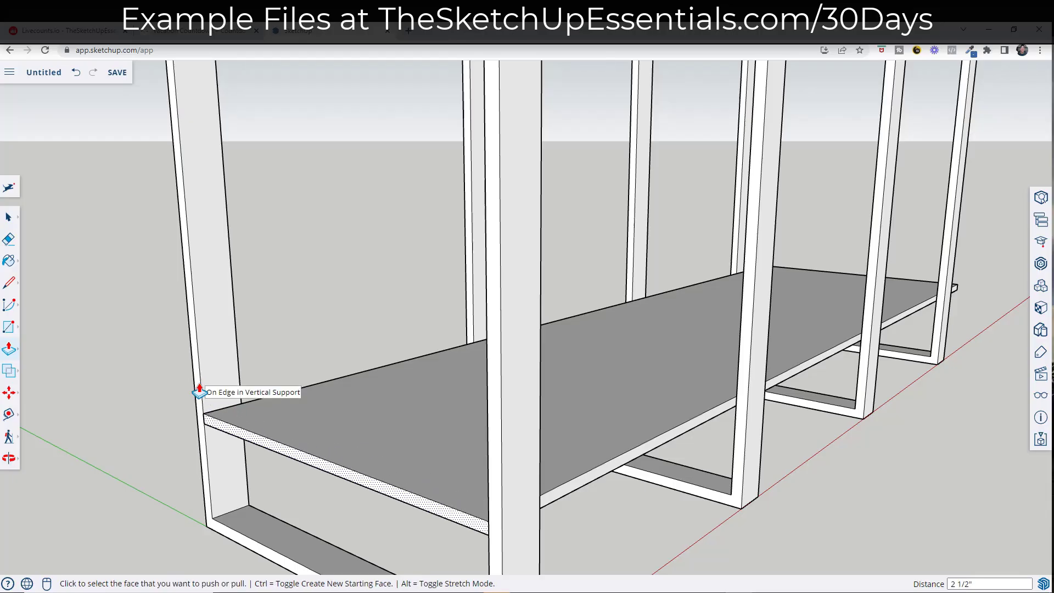
- Extend the shelf's end face another 6" beyond the outer edge of the first vertical support
scroll(207, 395, down, 3)
click(230, 423)
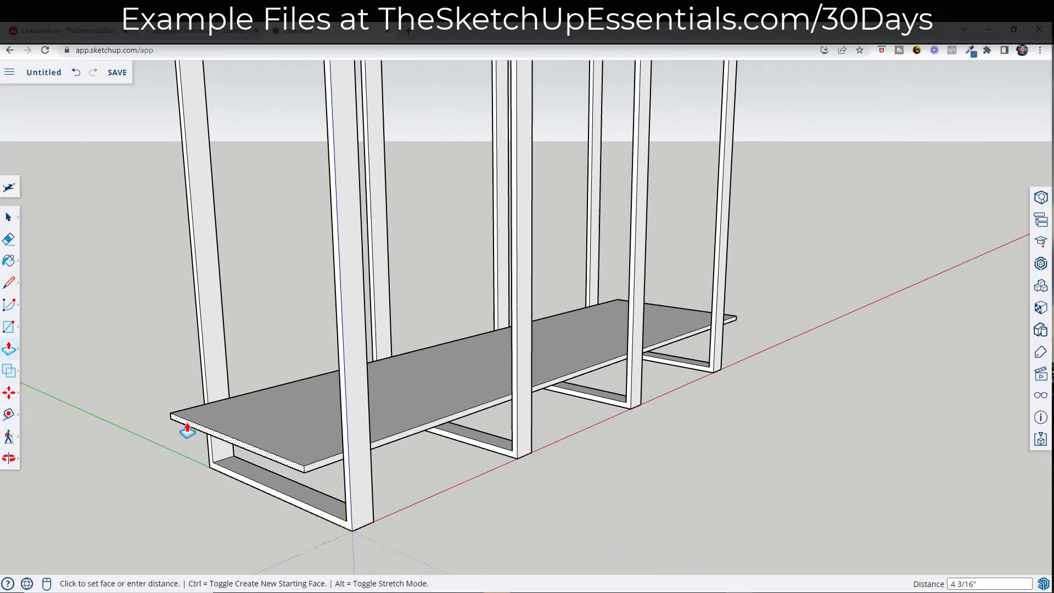
text(6)
key(Return)
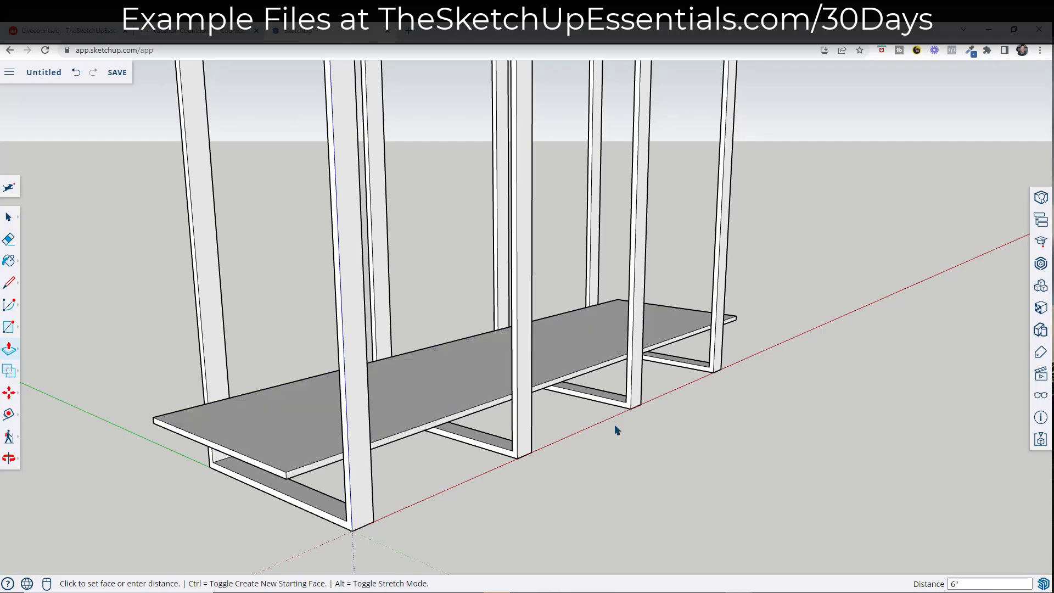
key(space)
- Make the whole shelf a component with the definition name Shelf 7'
middle_drag(616, 427, 234, 375)
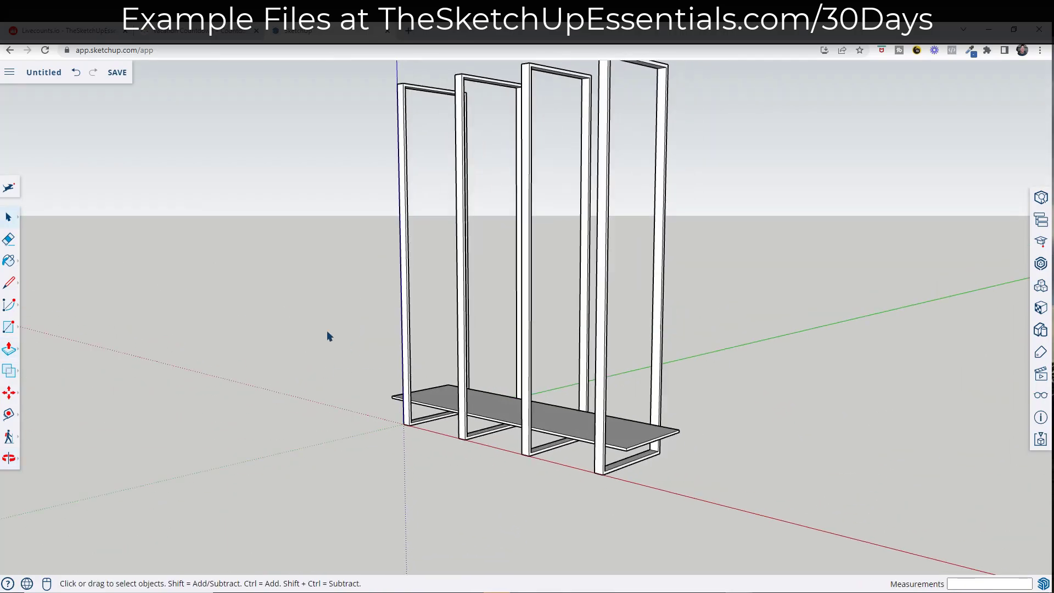
drag(328, 332, 735, 493)
right_click(628, 435)
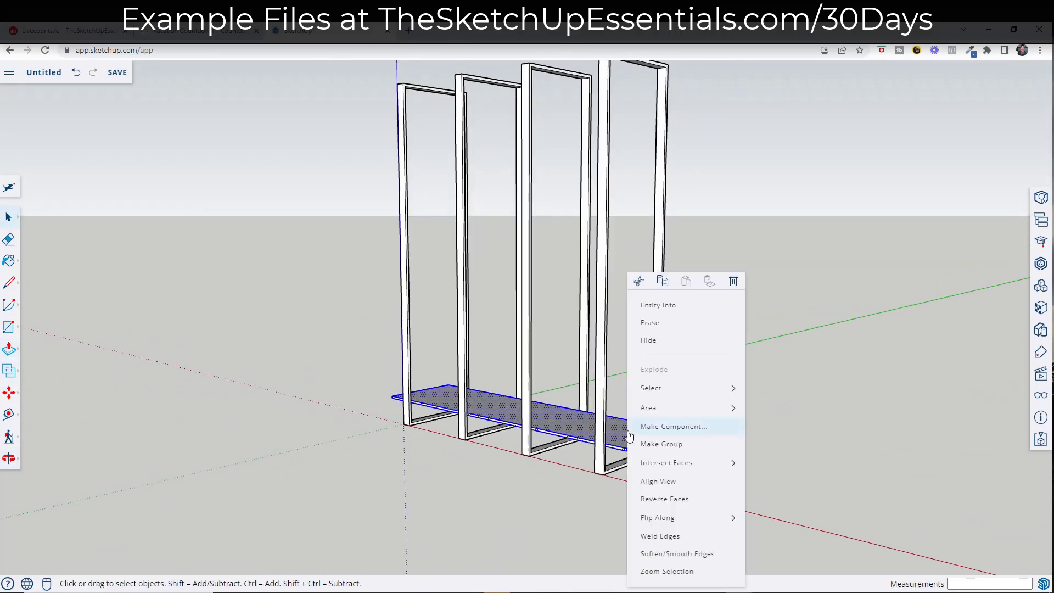
click(662, 428)
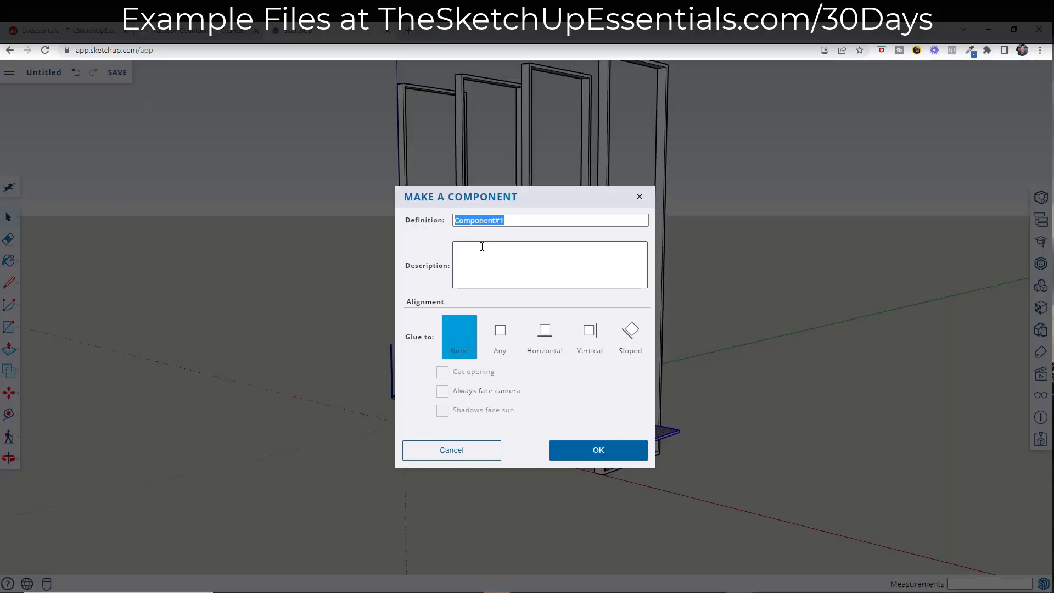
text(S)
key(BackSpace)
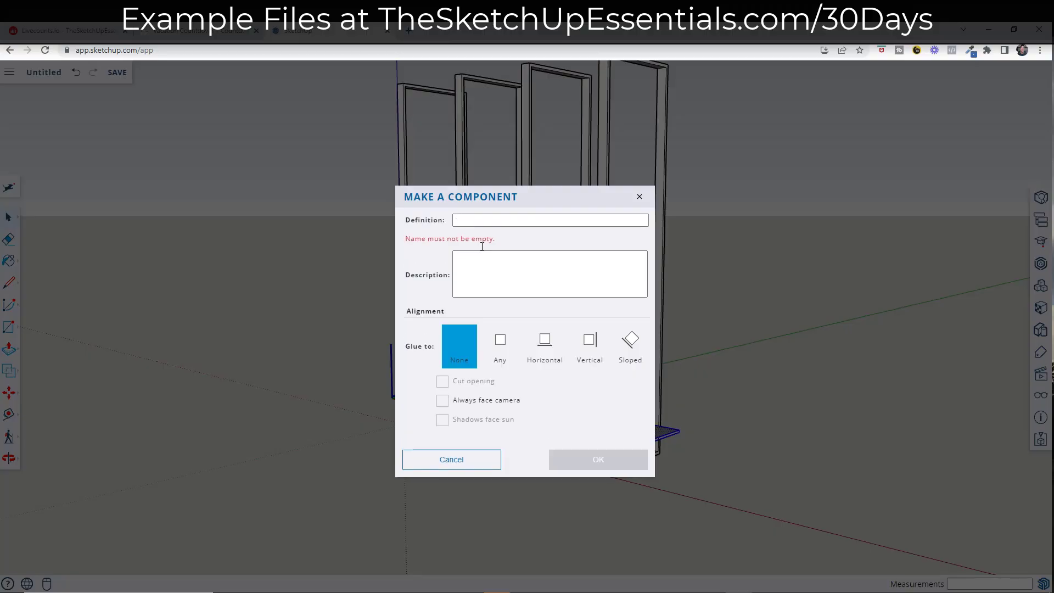
text(Shelf 7')
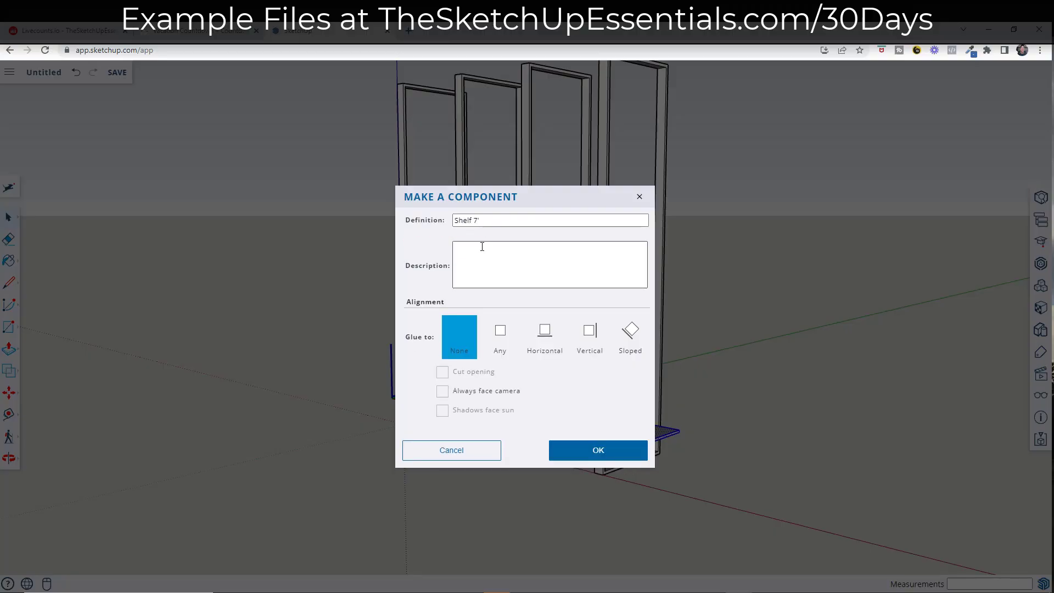
key(Return)
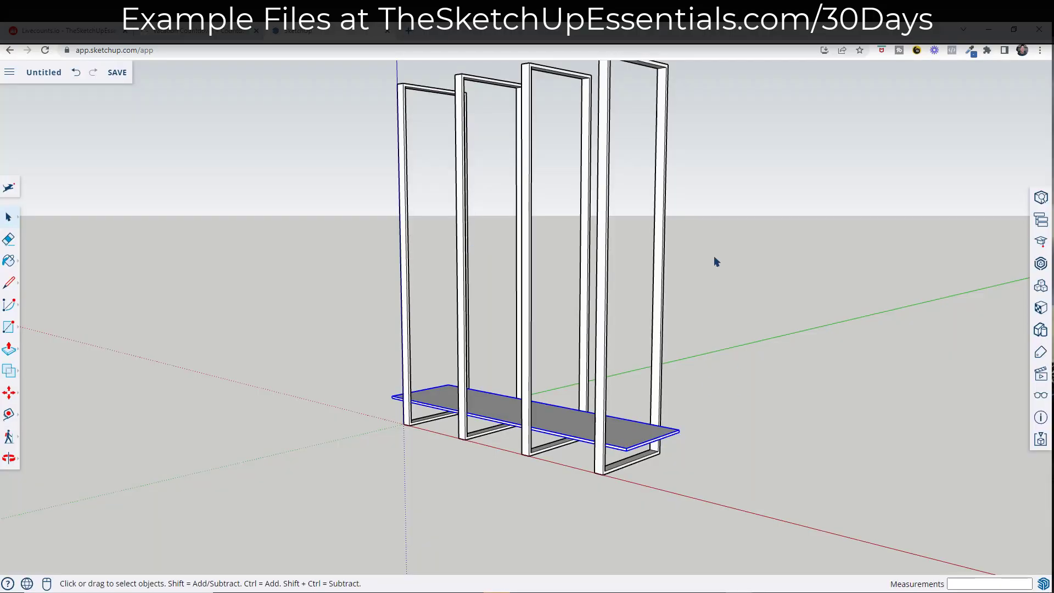
- Place a guide line 12" below the inner top edge of the last vertical support with the Tape Measure
middle_drag(715, 258, 677, 265)
scroll(637, 294, down, 3)
scroll(658, 314, up, 2)
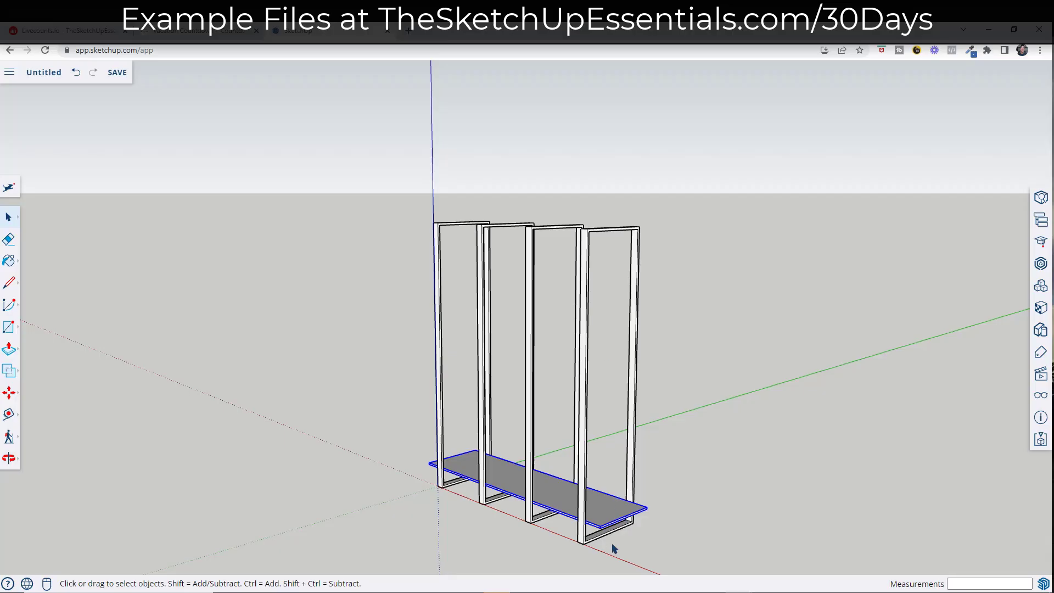
middle_drag(656, 412, 666, 366)
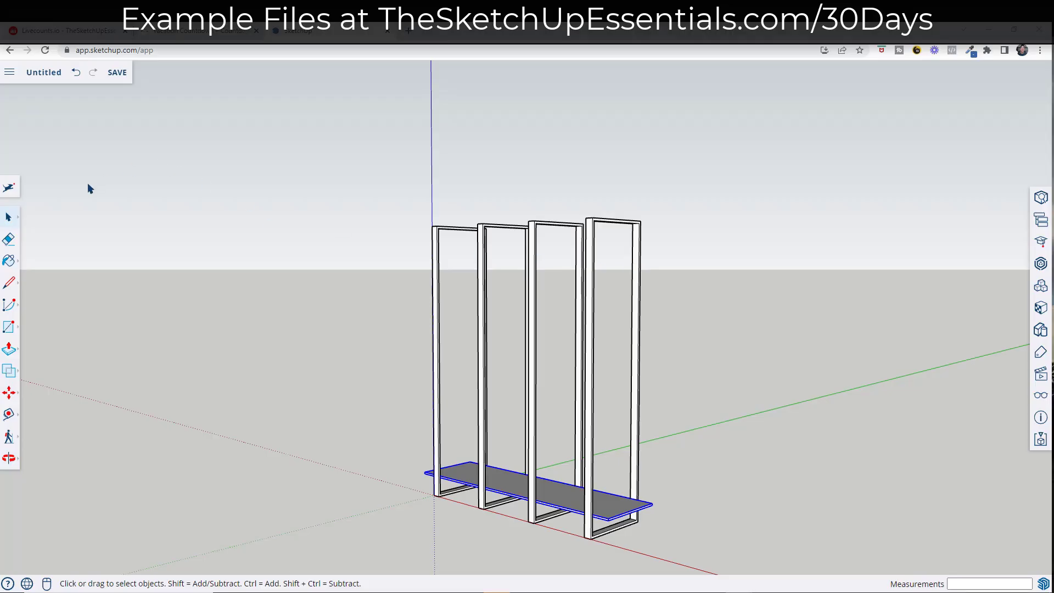
click(22, 415)
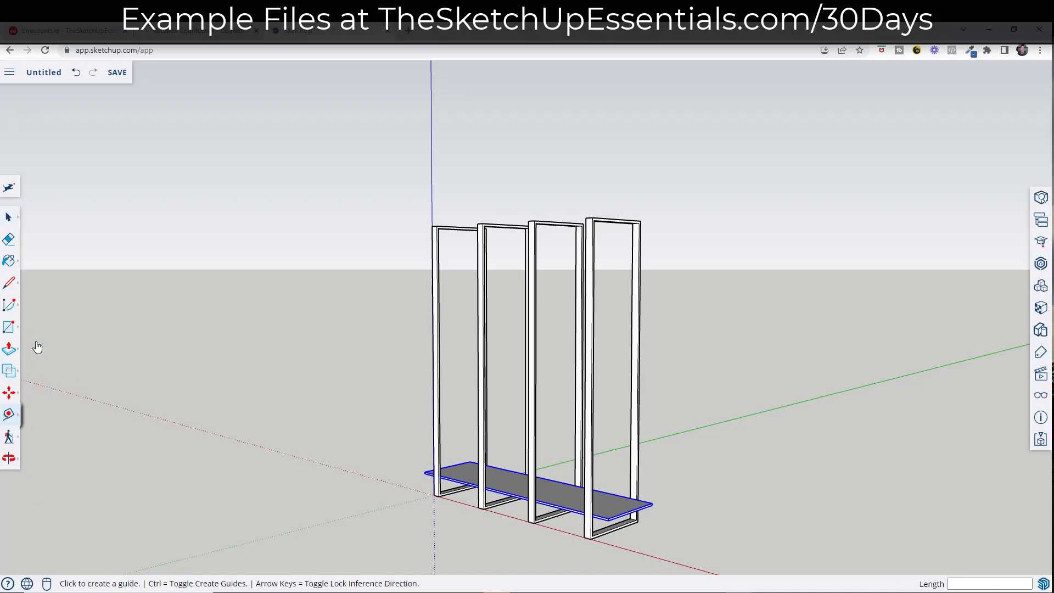
scroll(634, 217, up, 2)
scroll(641, 218, up, 4)
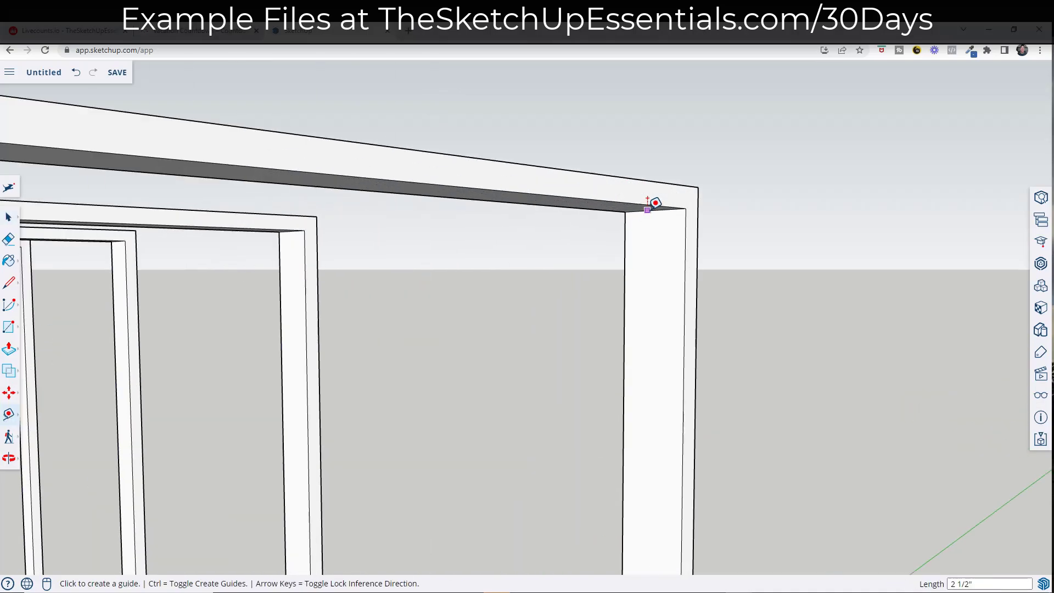
click(648, 210)
click(640, 348)
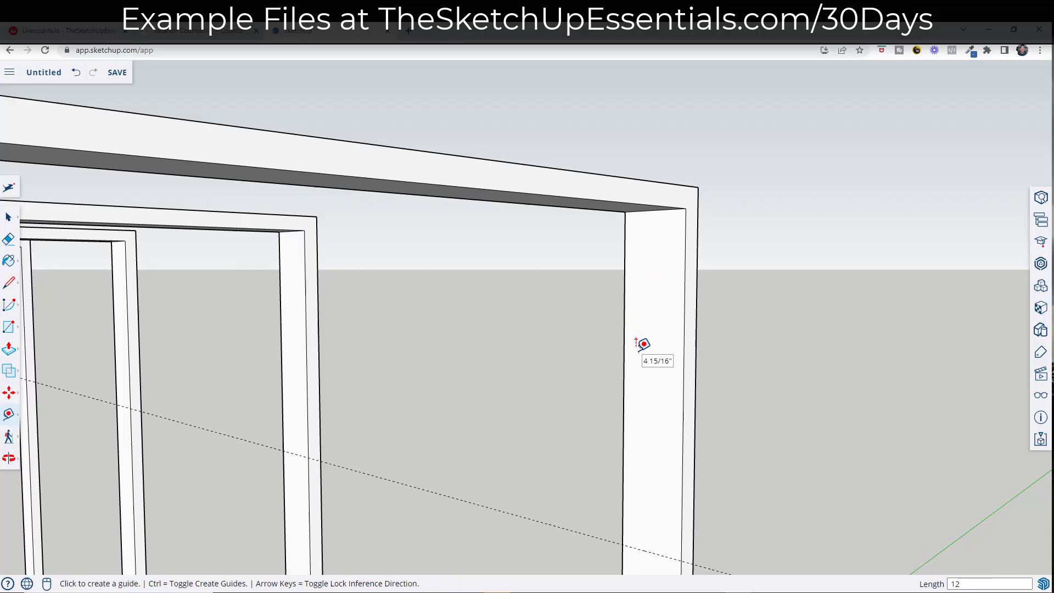
key(space)
- Copy the bottom shelf straight up along the vertical supports to the height of the guide line near their top
scroll(550, 264, down, 6)
scroll(551, 268, down, 3)
middle_drag(616, 403, 559, 410)
scroll(552, 476, up, 3)
key(m)
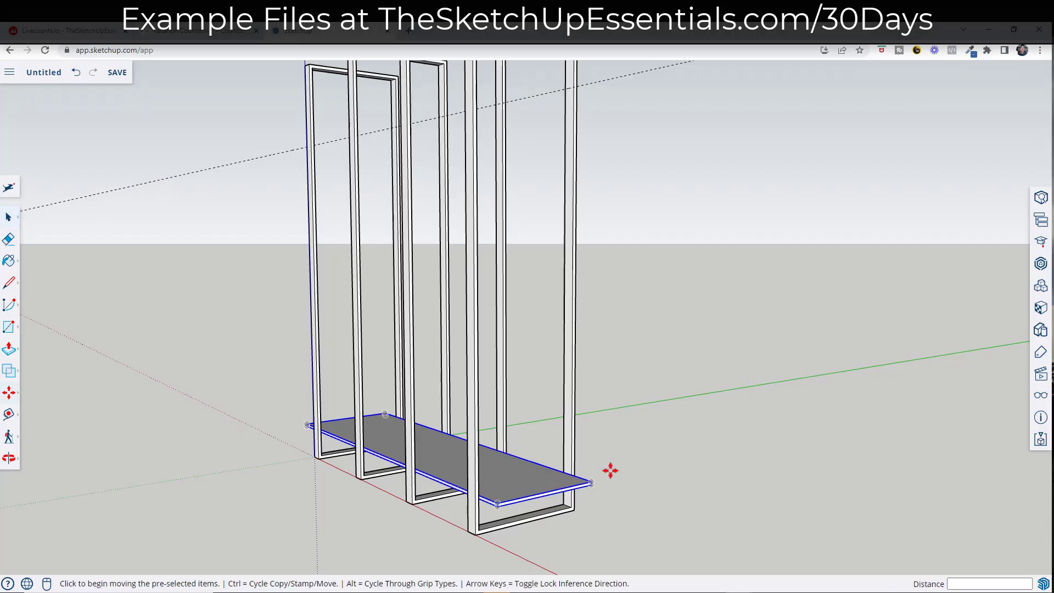
key(ctrl)
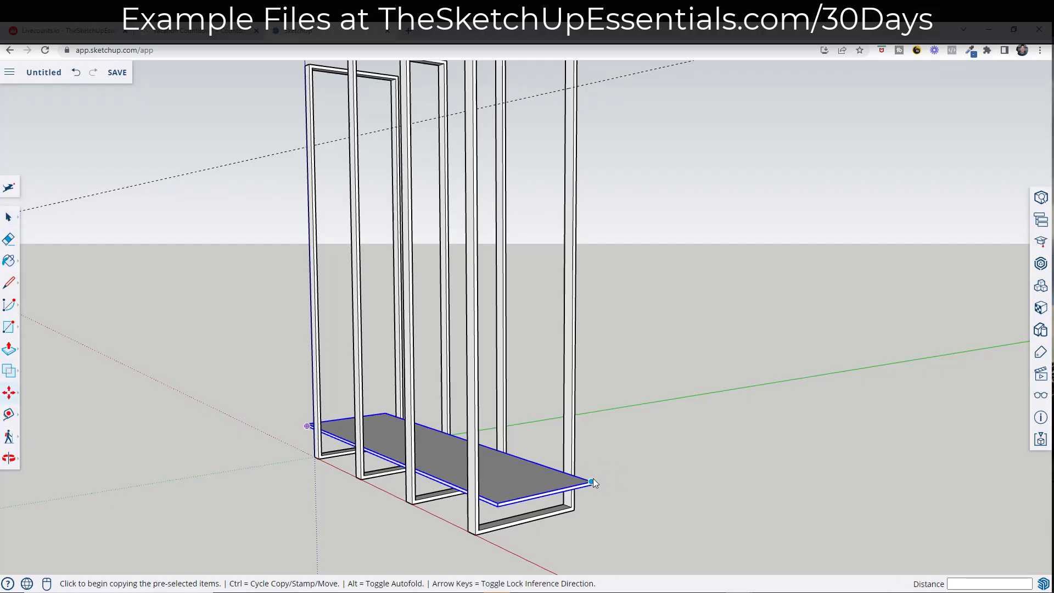
click(593, 479)
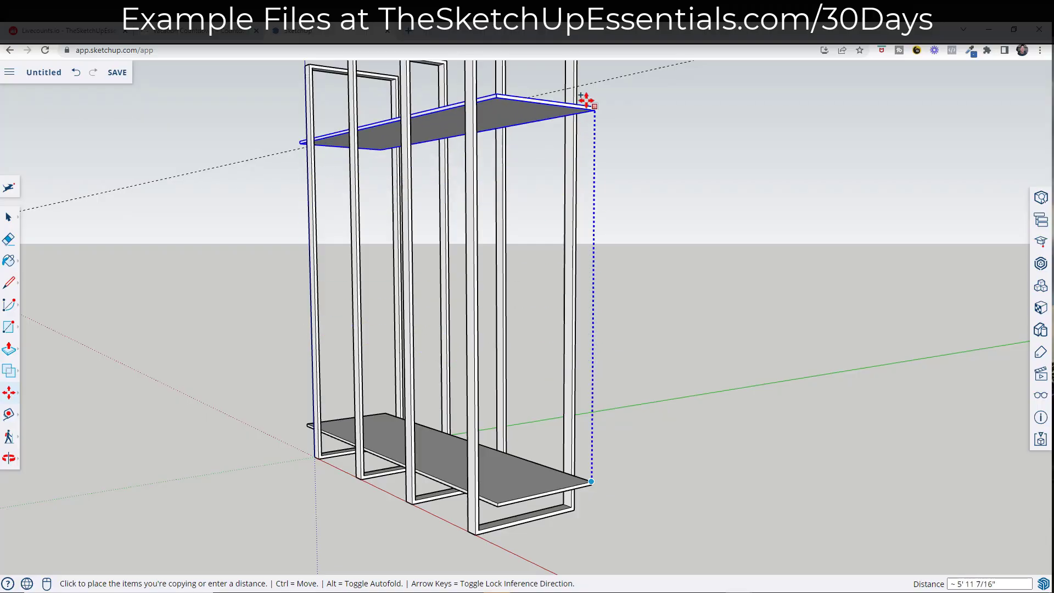
click(614, 79)
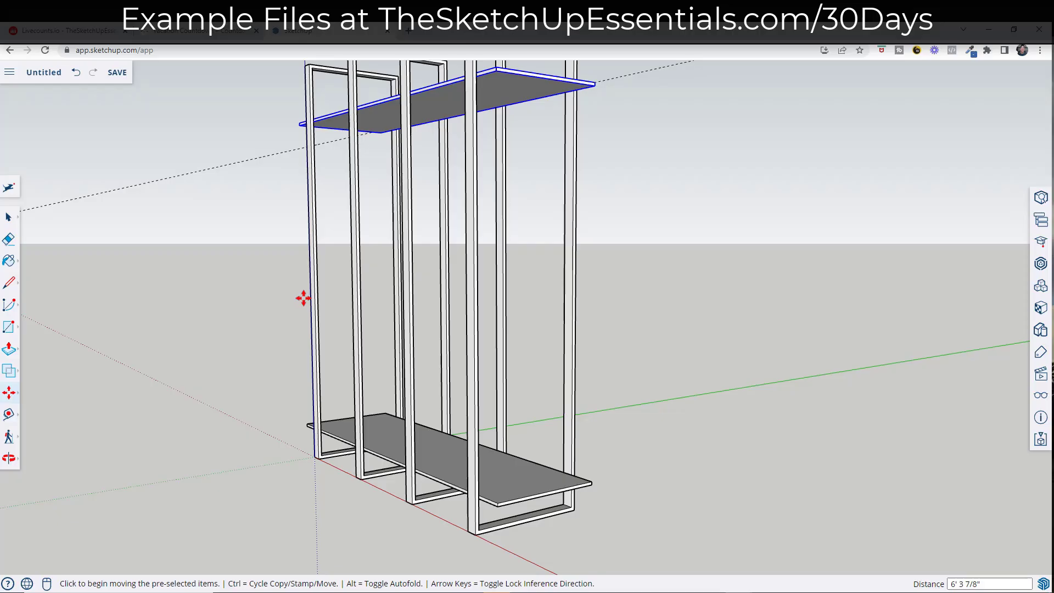
- Divide the copy distance by 5 to fill it with evenly spaced shelves, and remove the guide line
key(Return)
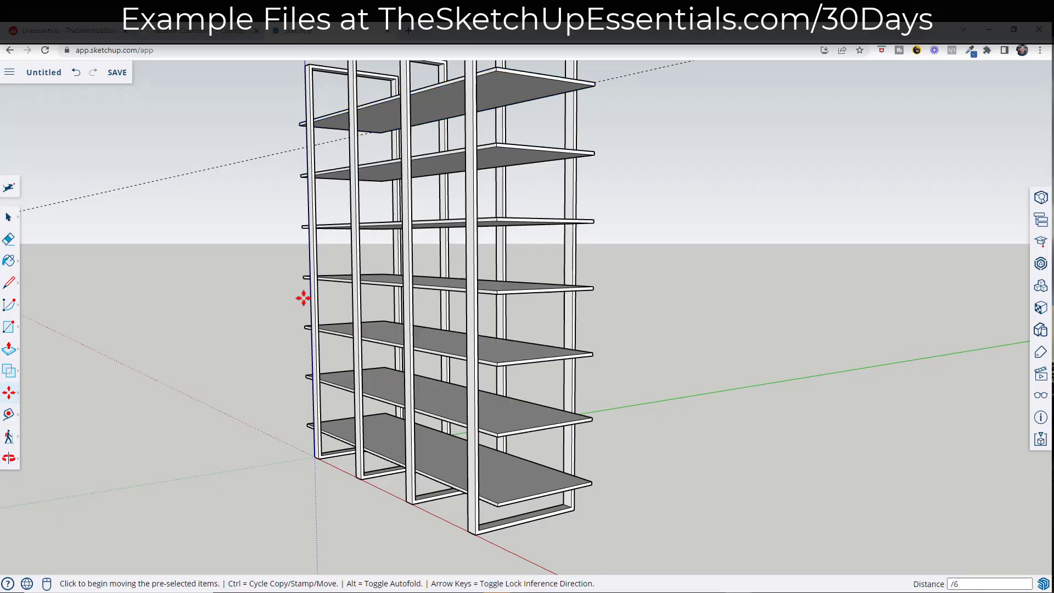
key(Return)
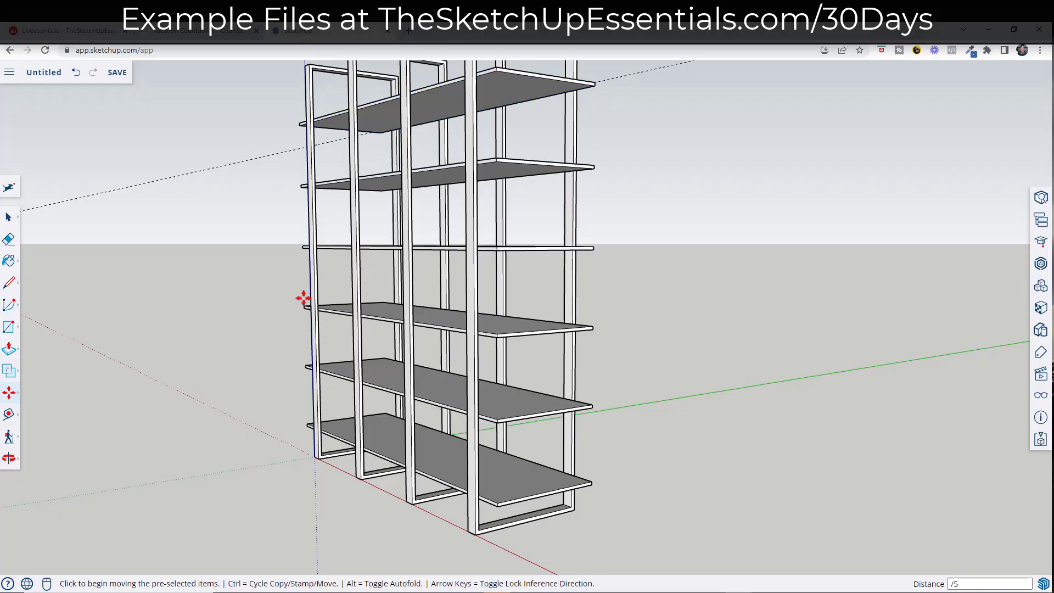
middle_drag(284, 266, 384, 287)
scroll(384, 287, down, 3)
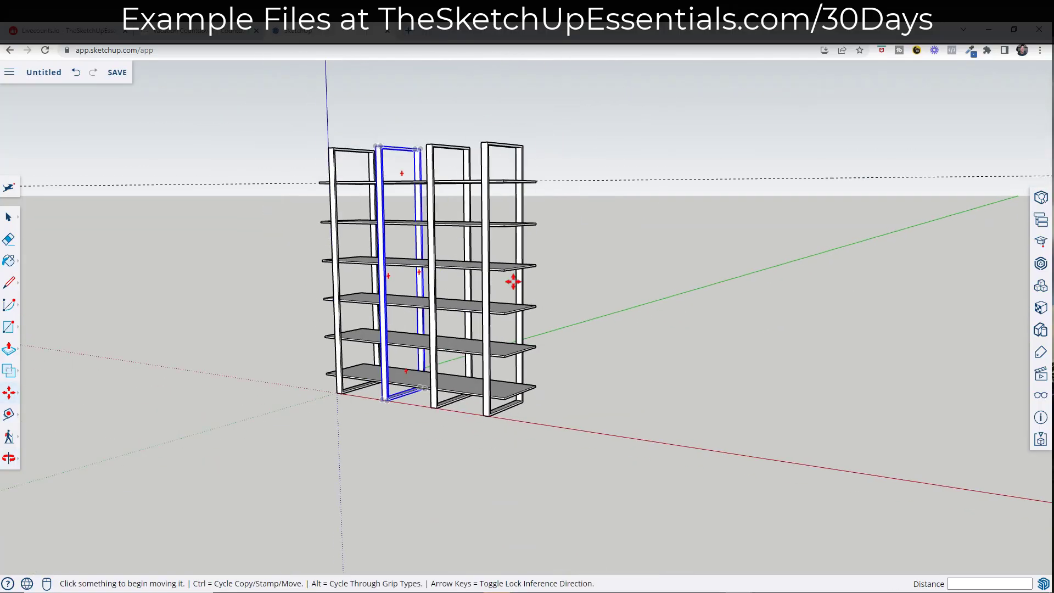
middle_drag(512, 280, 702, 253)
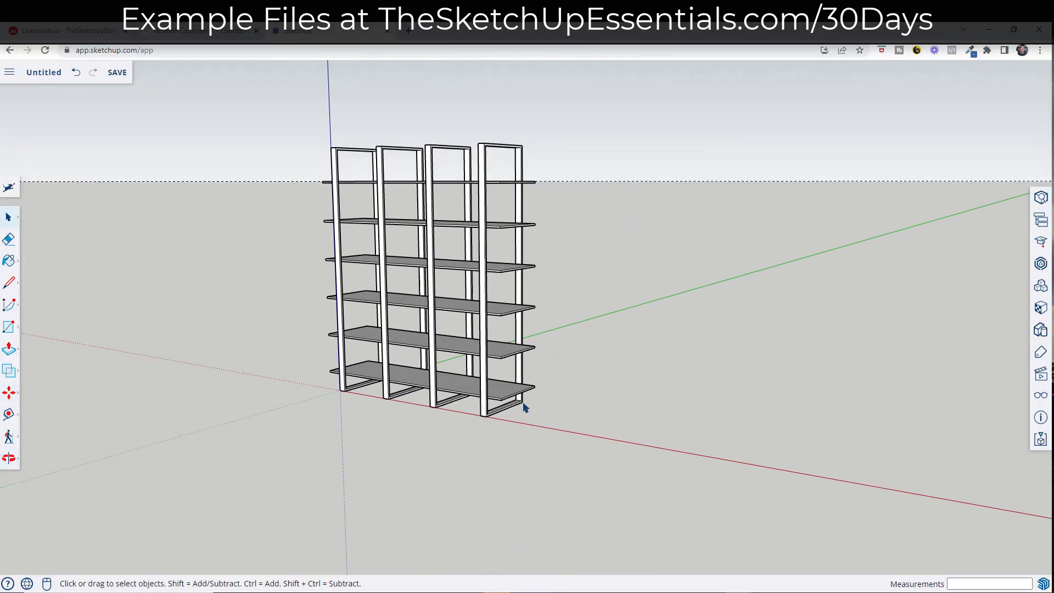
middle_drag(565, 170, 359, 258)
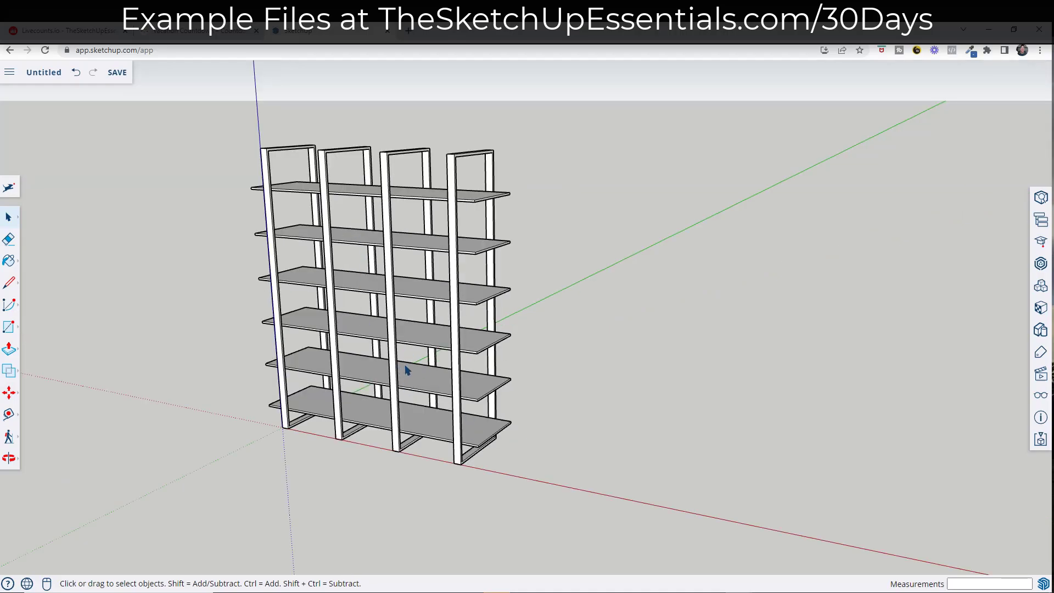
scroll(405, 368, down, 3)
scroll(642, 456, up, 2)
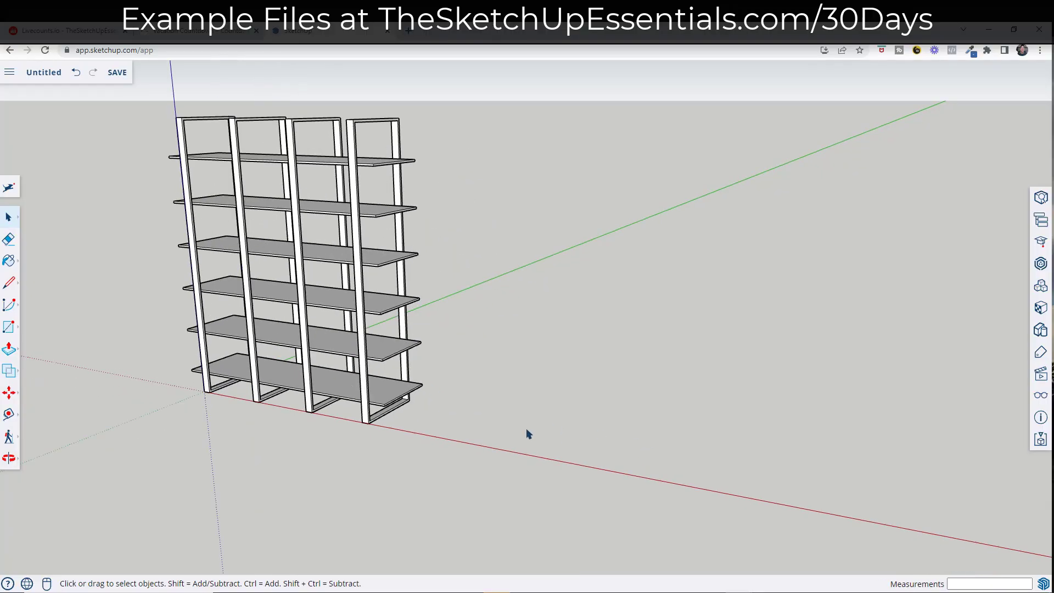
middle_drag(528, 434, 576, 439)
key(r)
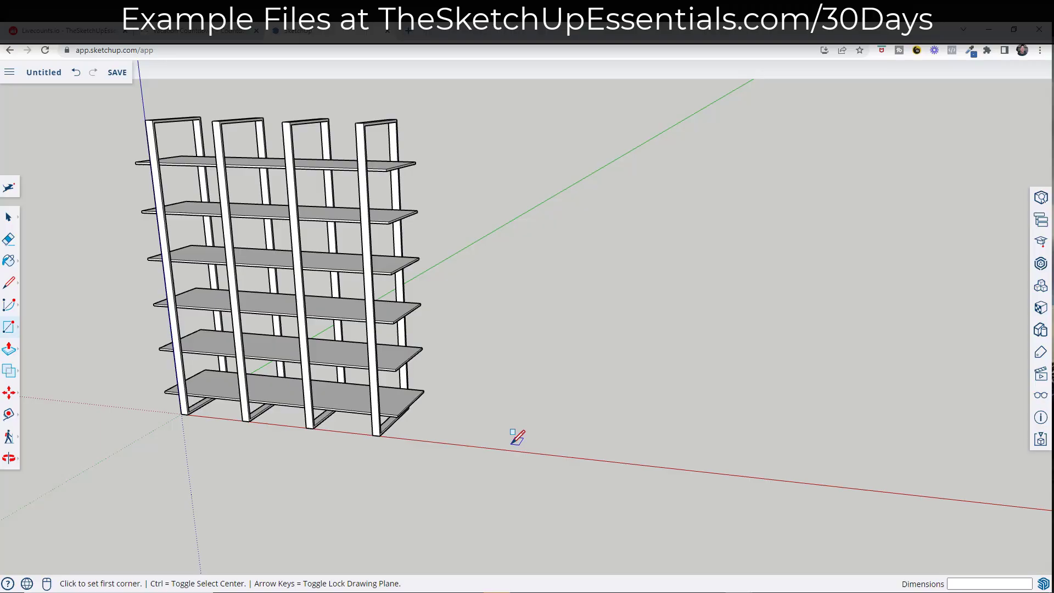
click(513, 442)
scroll(535, 420, up, 2)
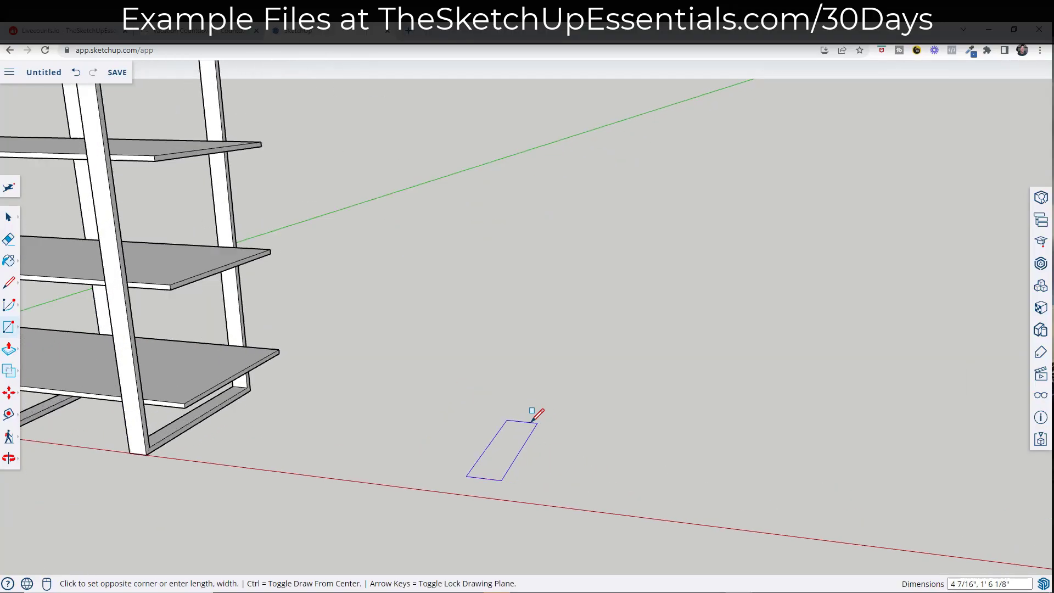
scroll(527, 413, down, 2)
key(space)
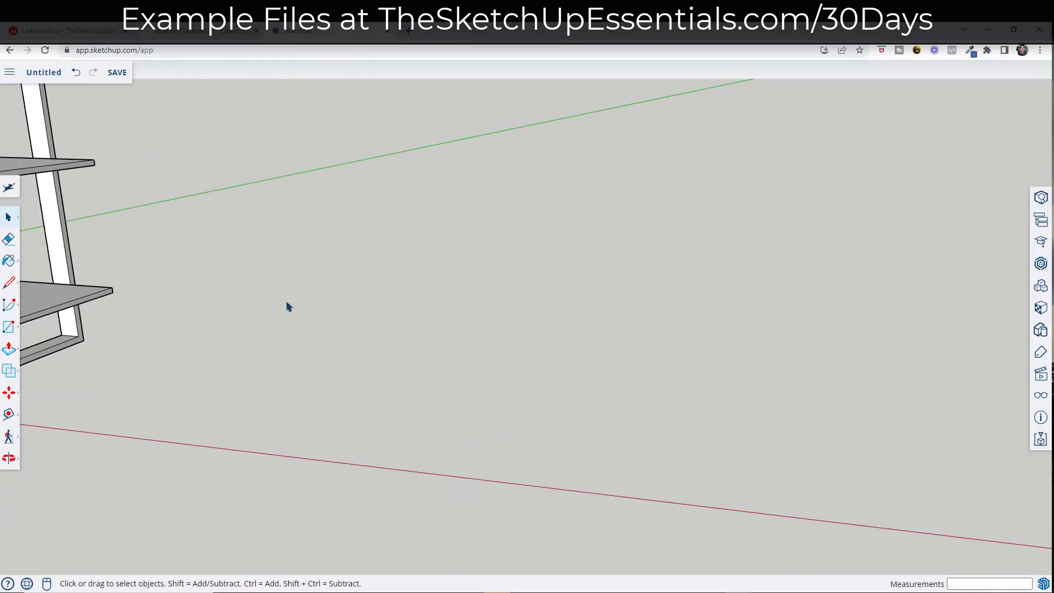
- Draw a closed 18" by 3/4" rectangle on the ground beside the shelving unit, its long side parallel to the green axis
key(l)
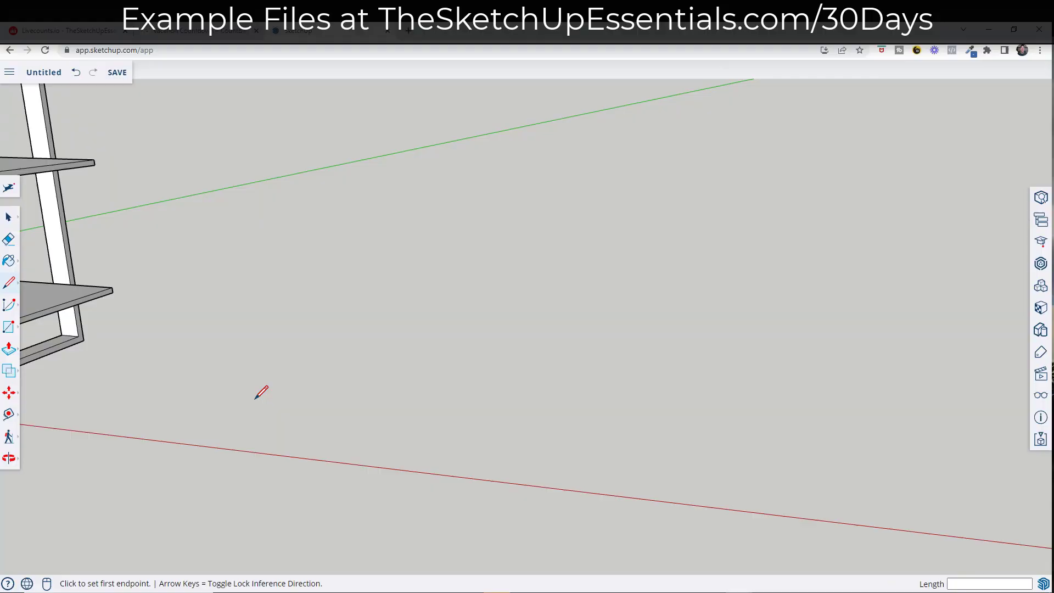
scroll(231, 423, down, 3)
click(239, 428)
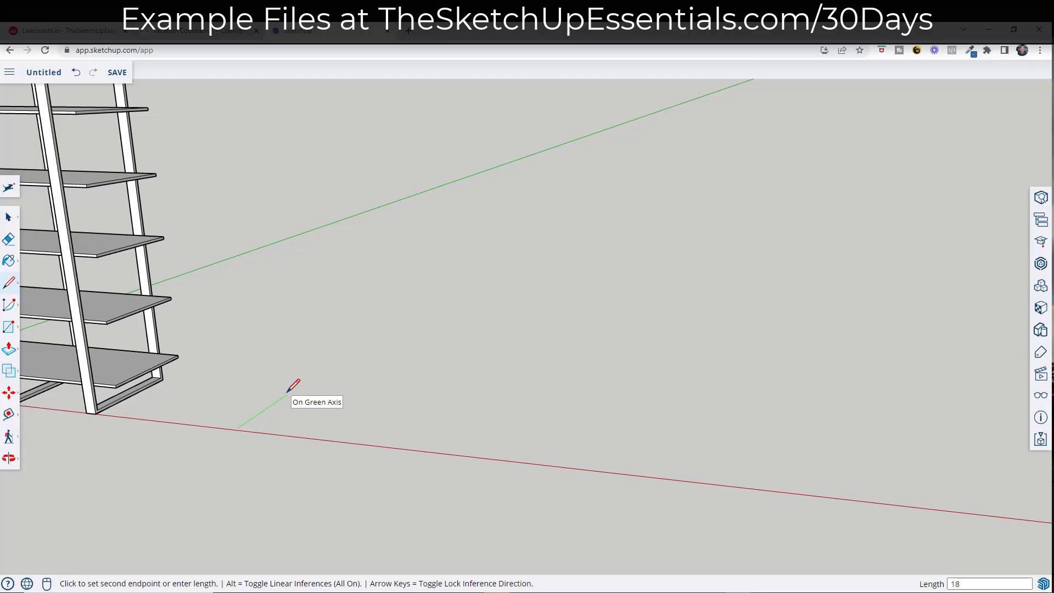
key(Return)
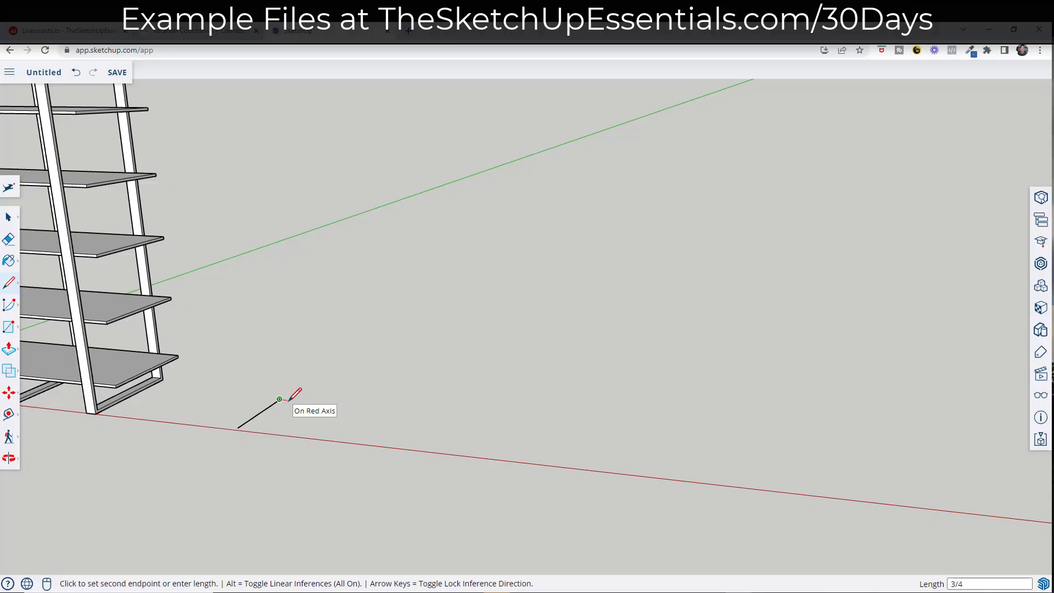
scroll(241, 426, up, 4)
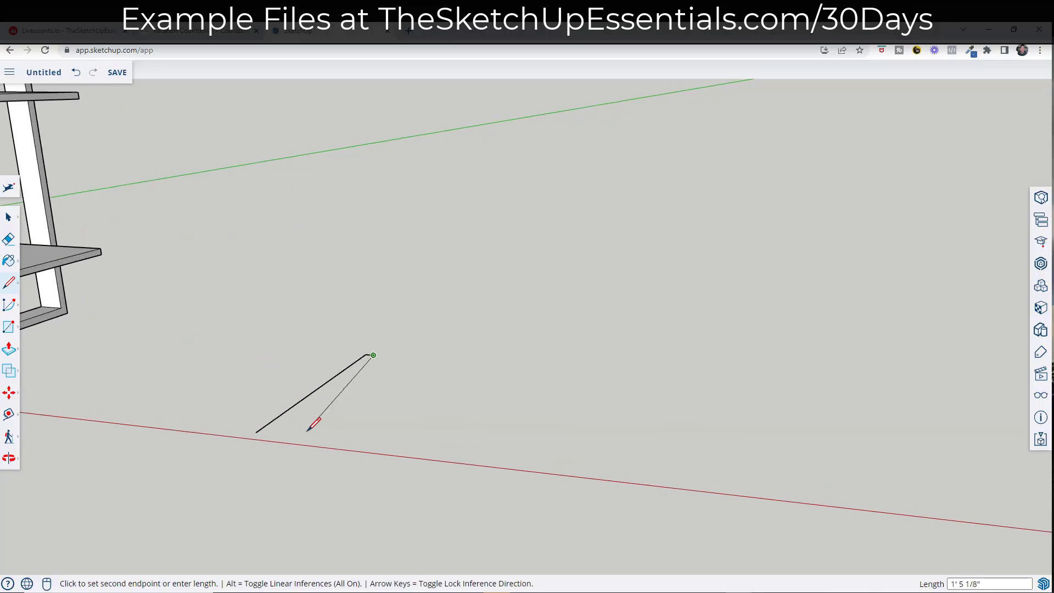
scroll(308, 431, up, 3)
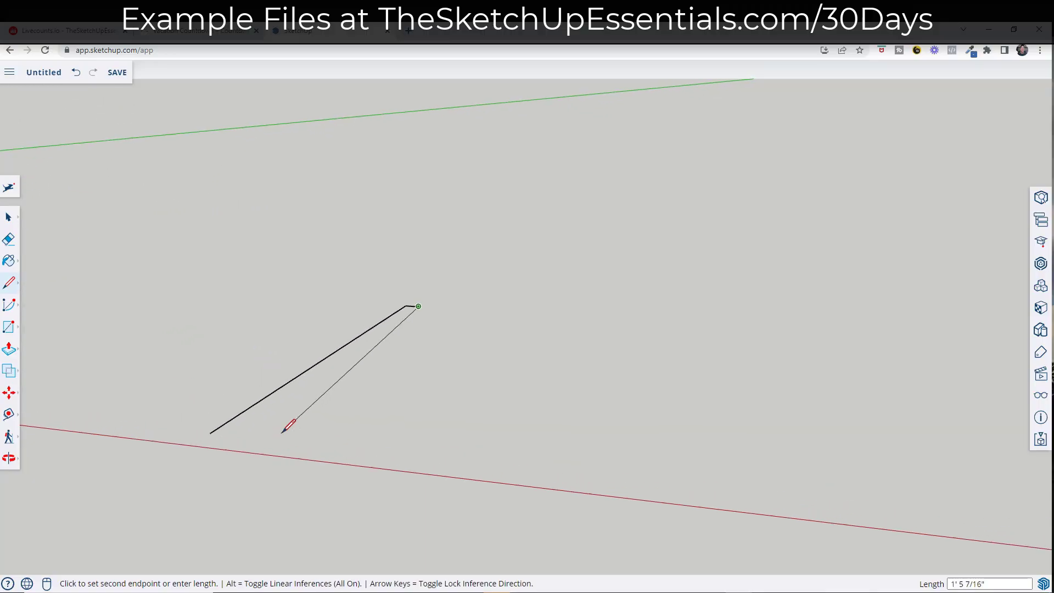
click(210, 431)
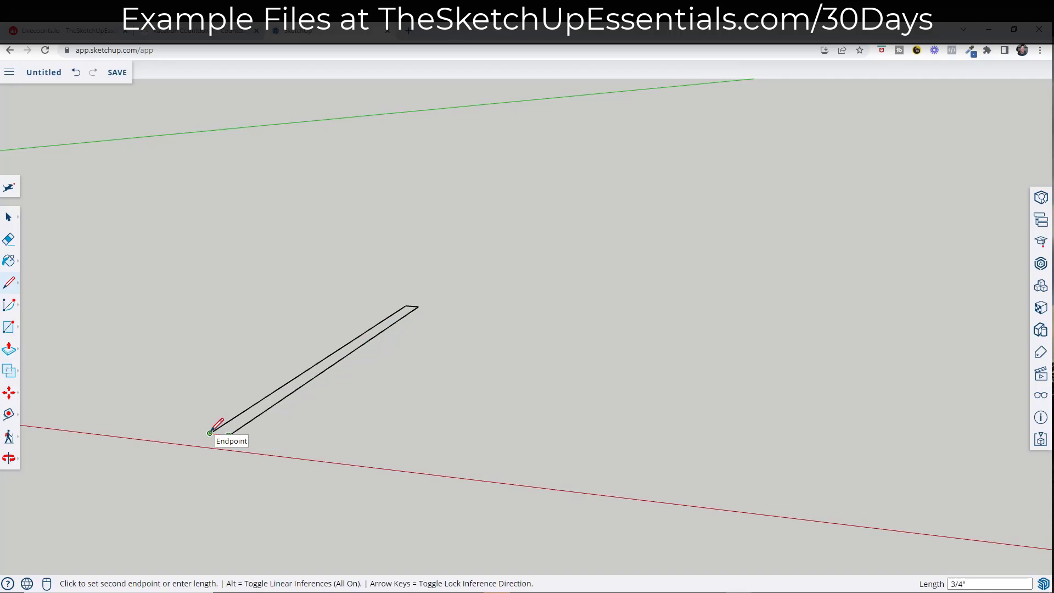
click(210, 432)
key(space)
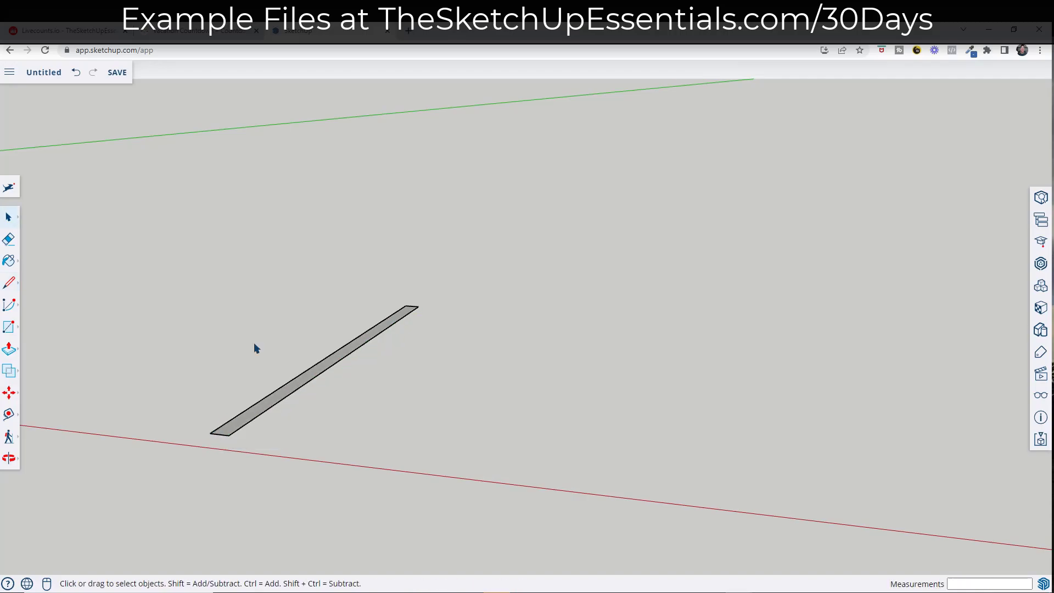
- Push/Pull the narrow rectangle upward into a tall vertical board
scroll(361, 367, down, 2)
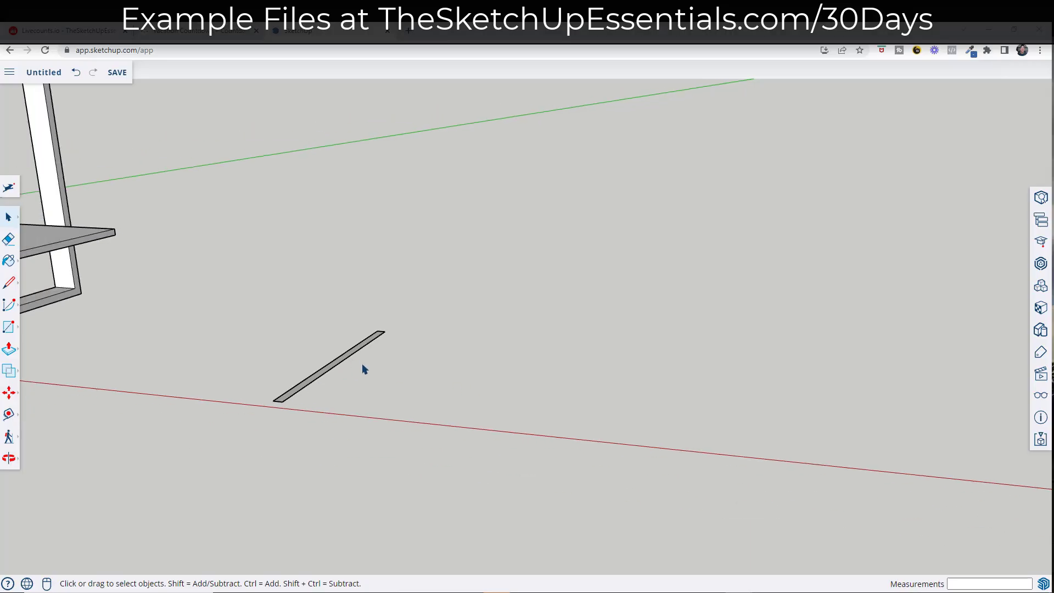
key(p)
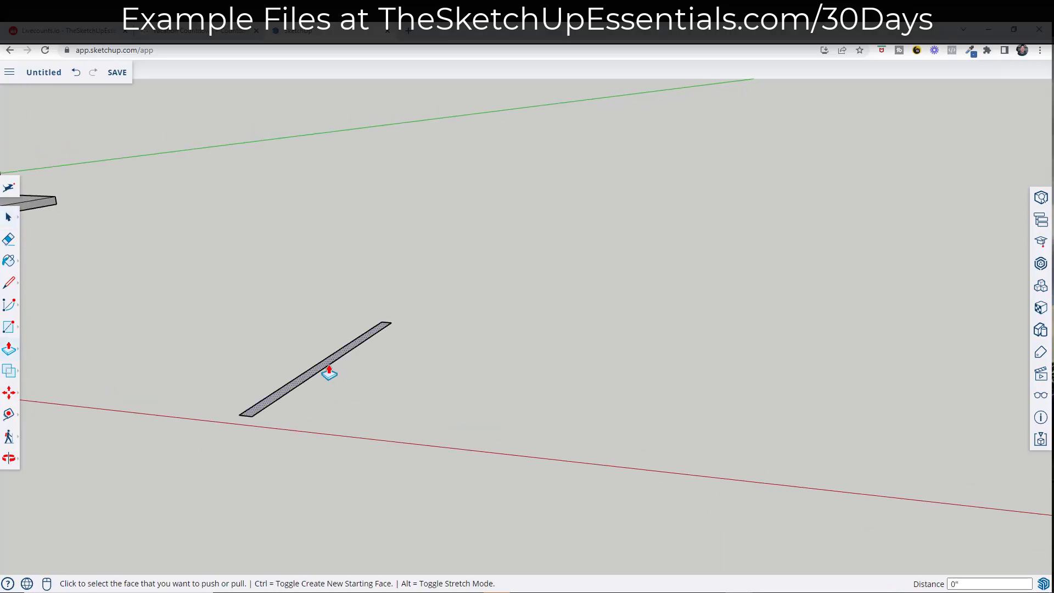
click(324, 371)
middle_drag(306, 291, 303, 202)
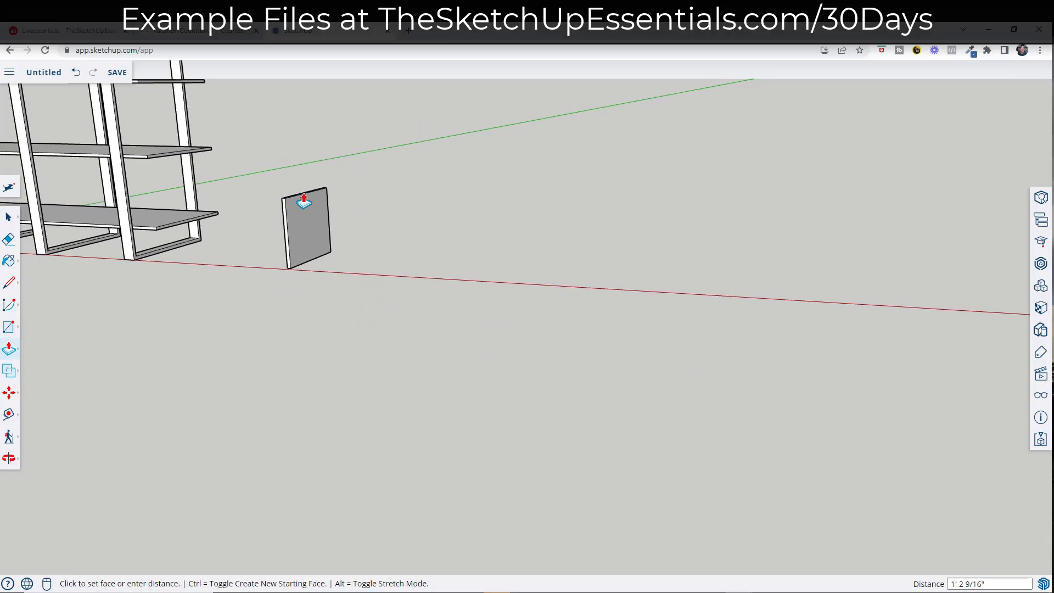
key(Return)
key(space)
- Make the whole board a component with the definition name Shelf - Side Support
scroll(325, 345, down, 4)
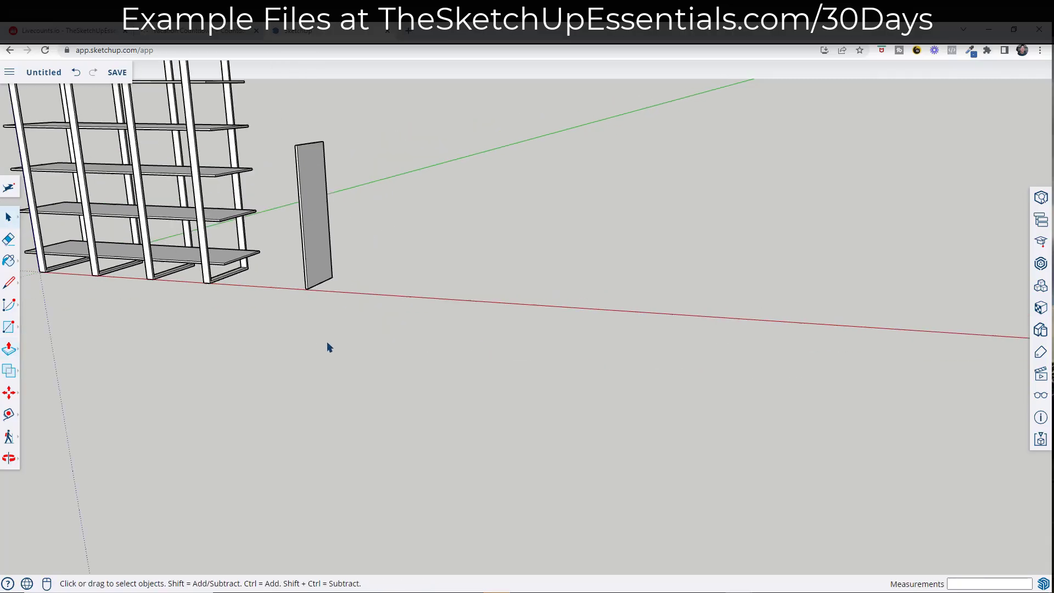
drag(286, 199, 380, 355)
right_click(315, 238)
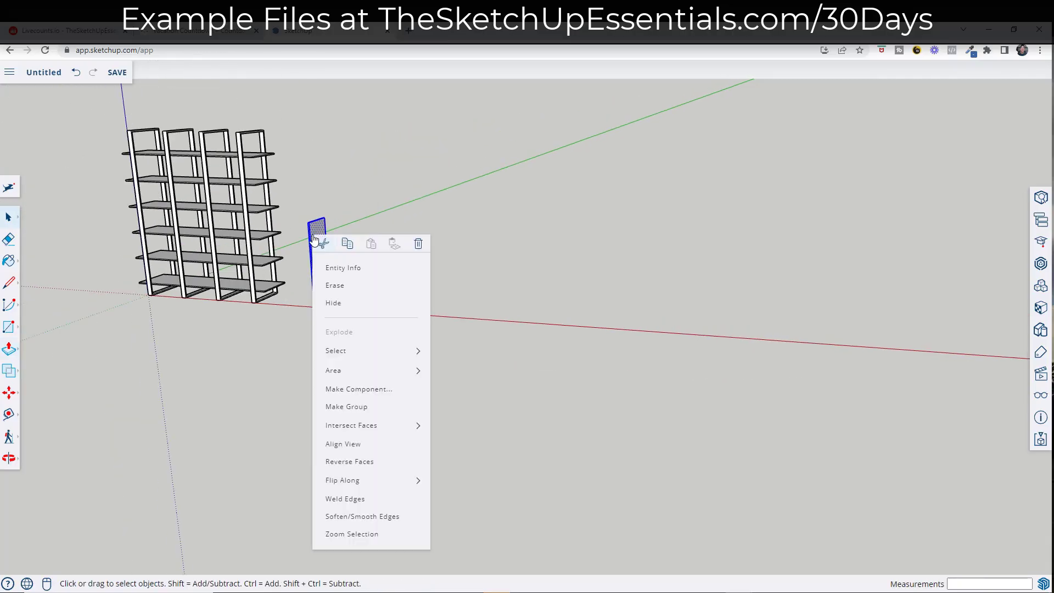
click(370, 390)
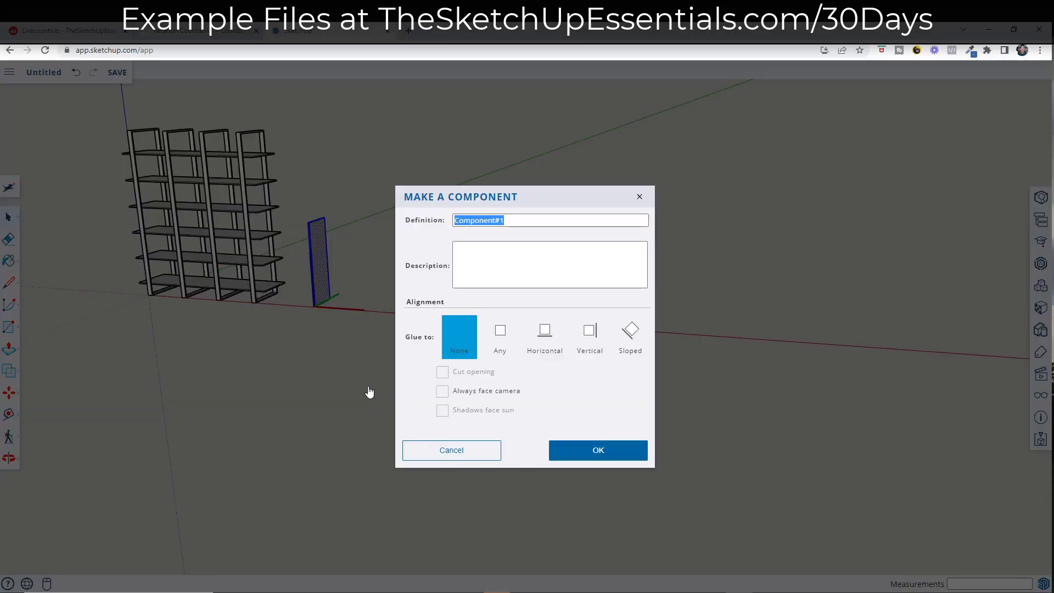
text(Shelf - Side Suppor)
key(Return)
- Place a guide line 4' away from the side support's long top edge along the red axis
scroll(322, 259, up, 6)
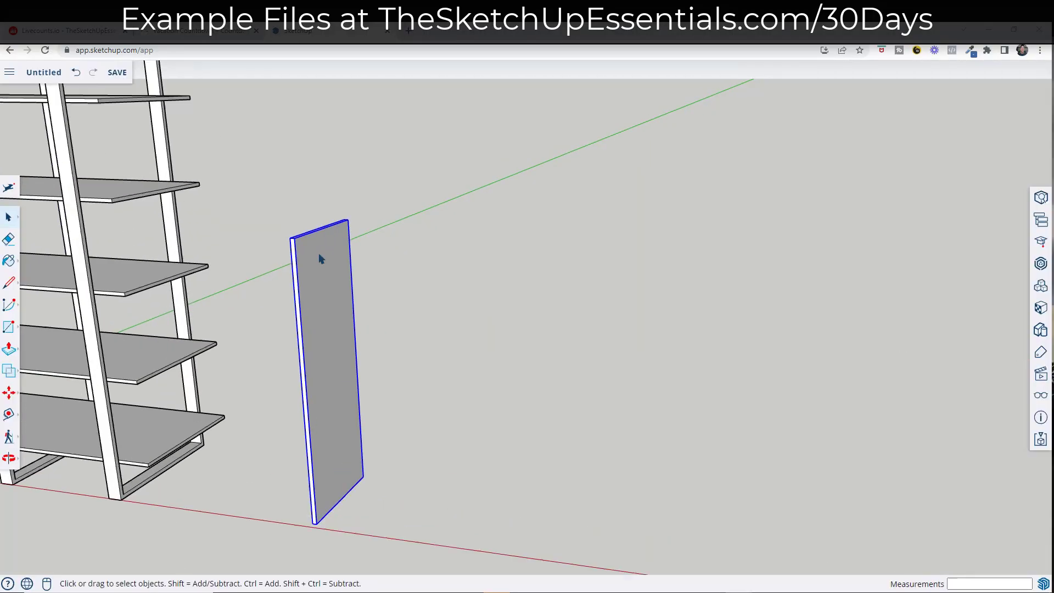
middle_drag(330, 319, 141, 281)
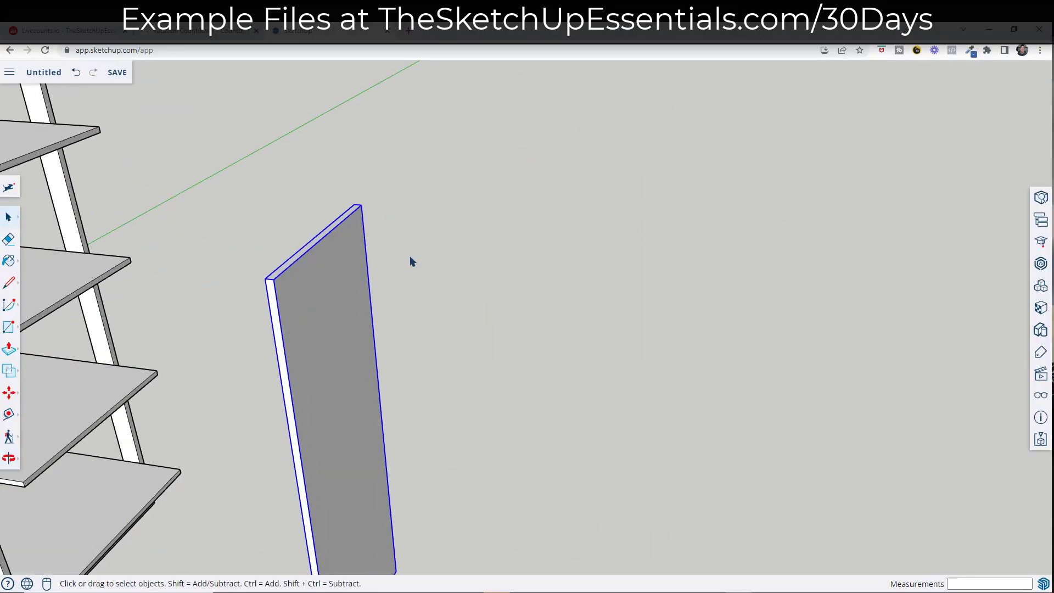
click(10, 418)
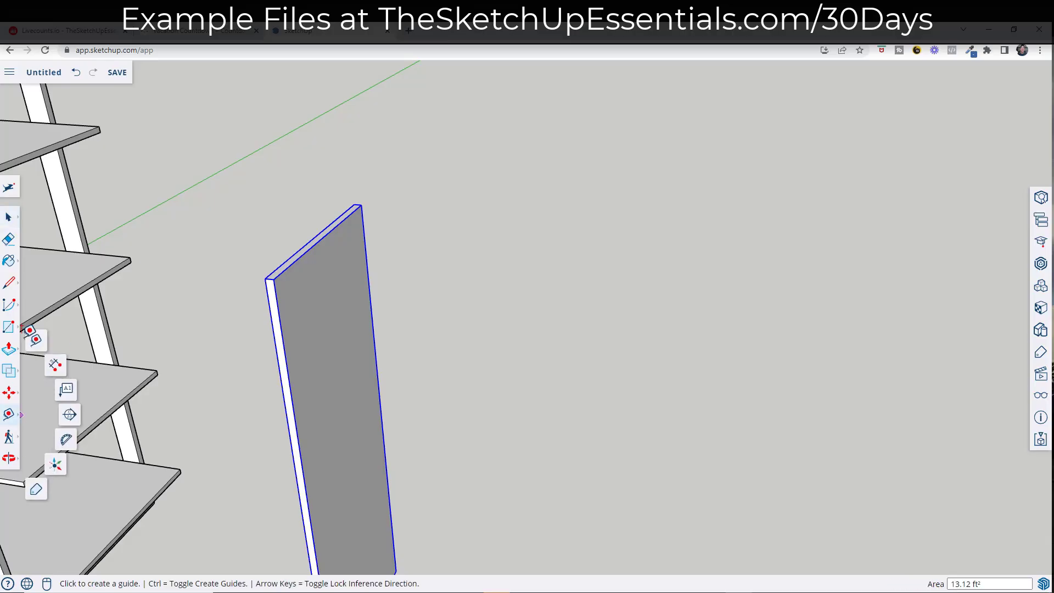
click(317, 224)
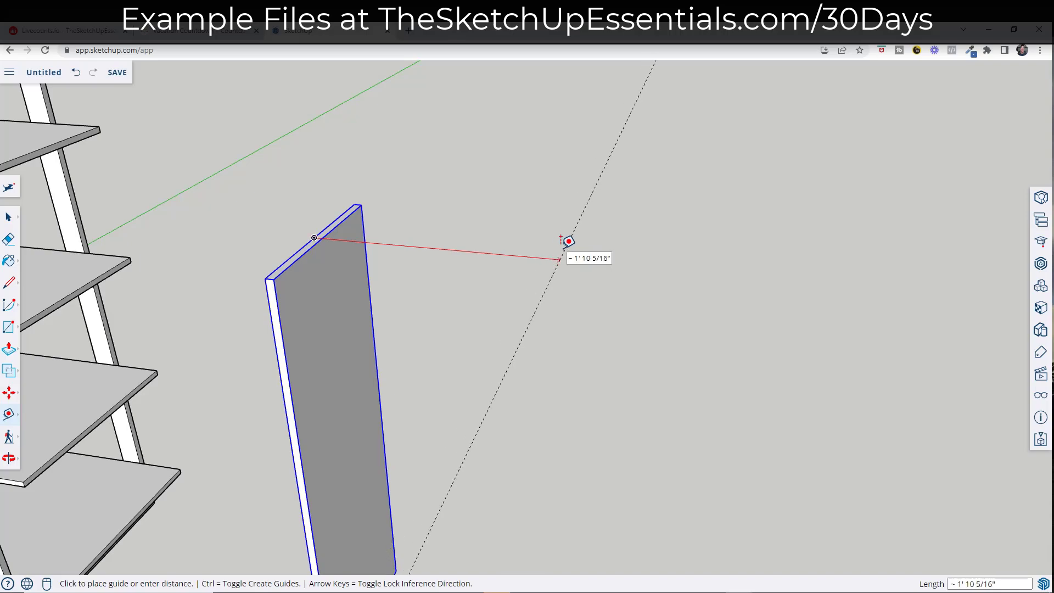
text(4)
key(Return)
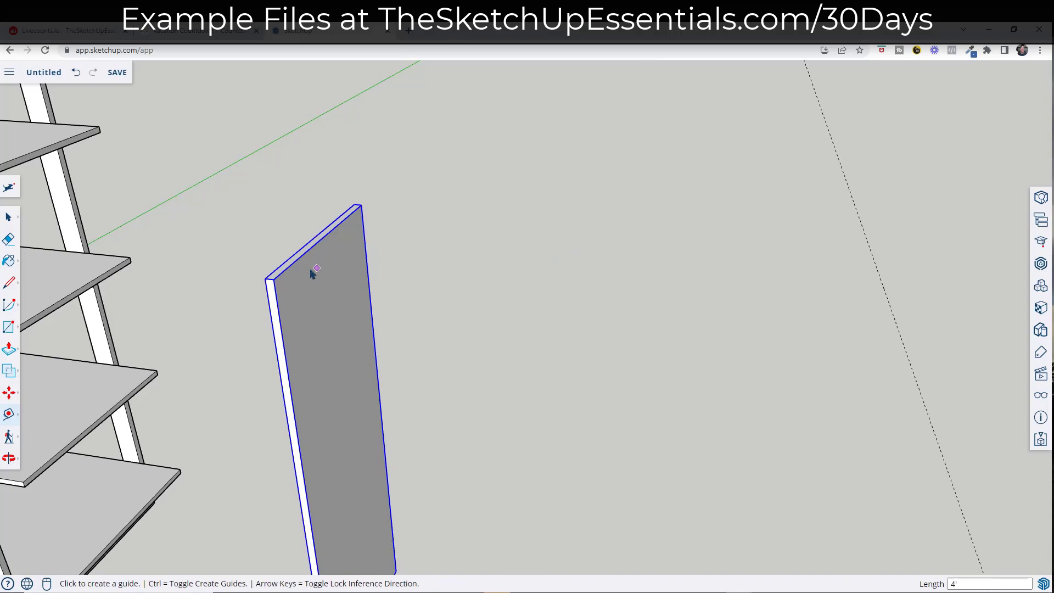
- Copy the side support along the red axis so its outer top corner lands on the 4' guide line
key(space)
scroll(292, 283, down, 3)
key(m)
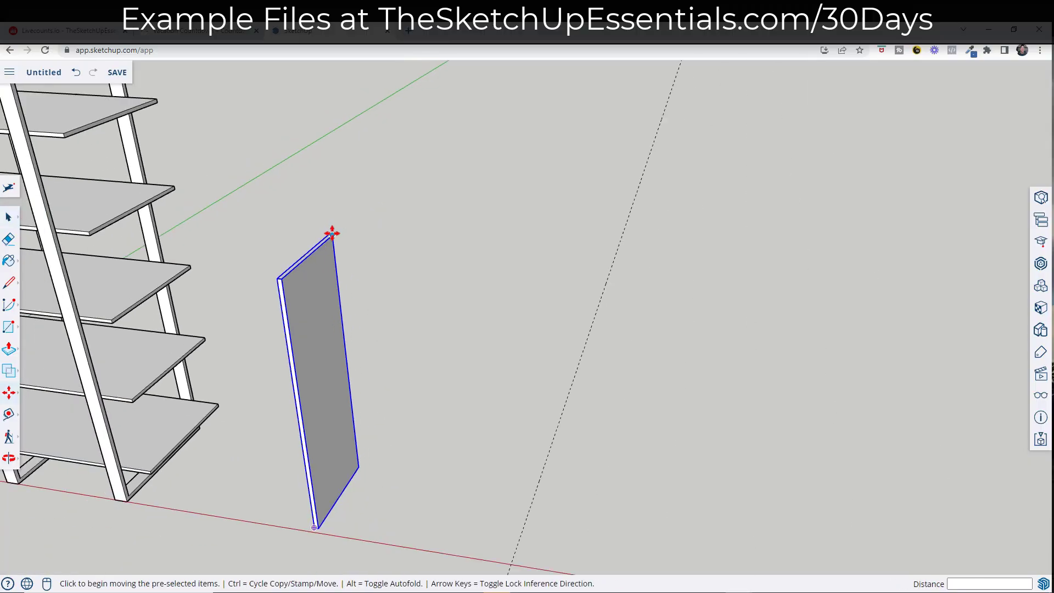
key(ctrl)
click(332, 235)
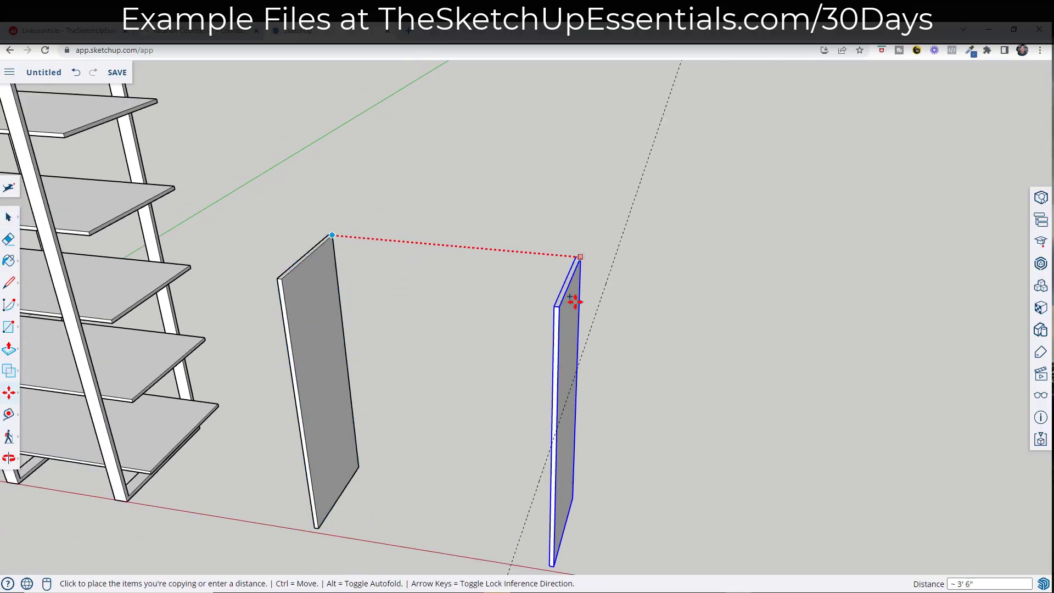
click(612, 260)
key(space)
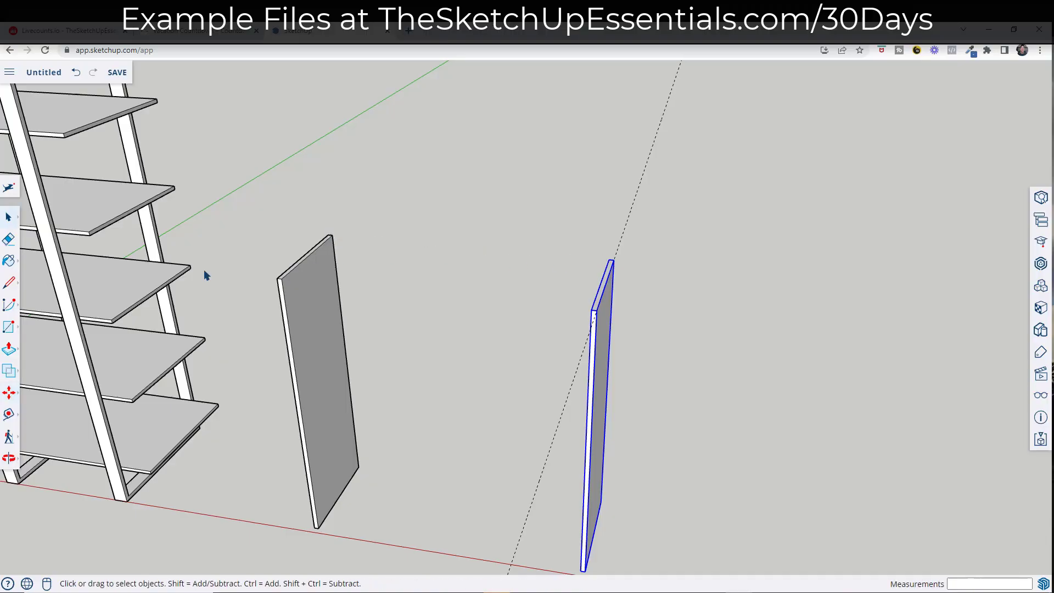
- Dimension the overall width between the outer top back corners of the two side supports, placing the dimension behind them
click(9, 414)
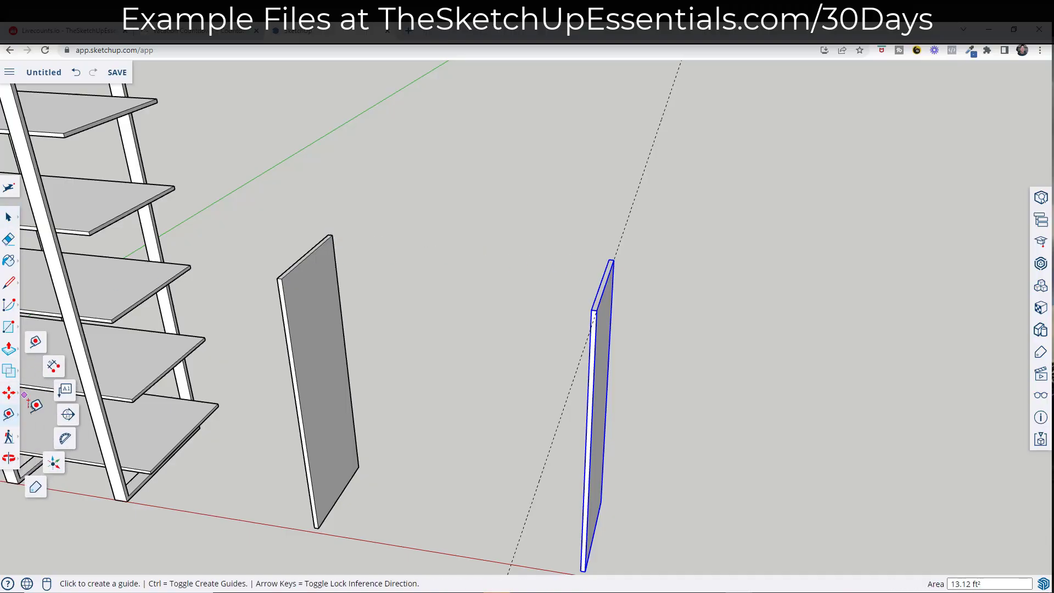
click(55, 366)
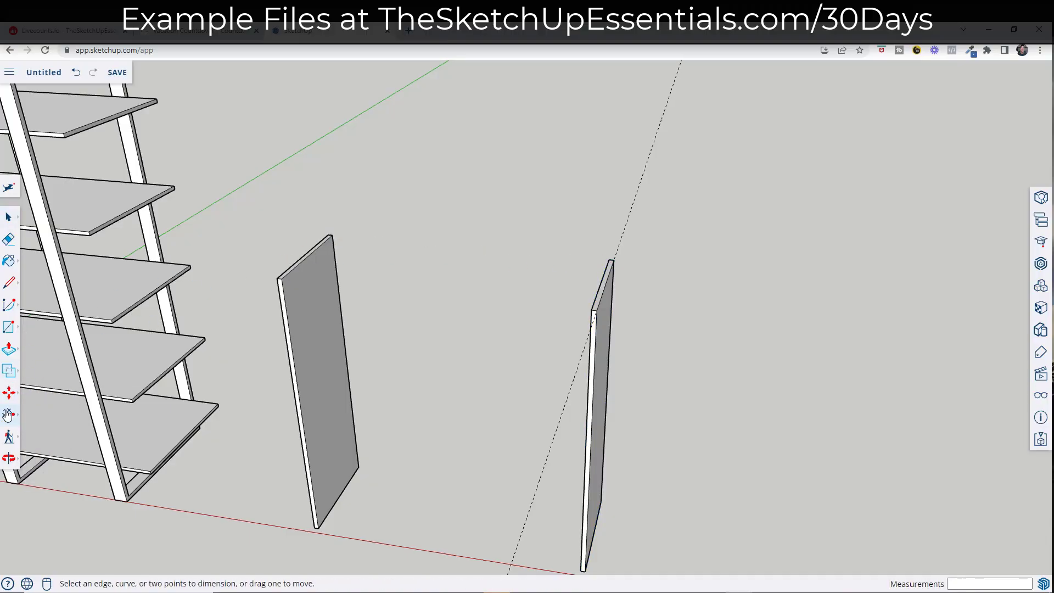
click(9, 414)
click(62, 366)
middle_drag(319, 270, 321, 218)
click(327, 218)
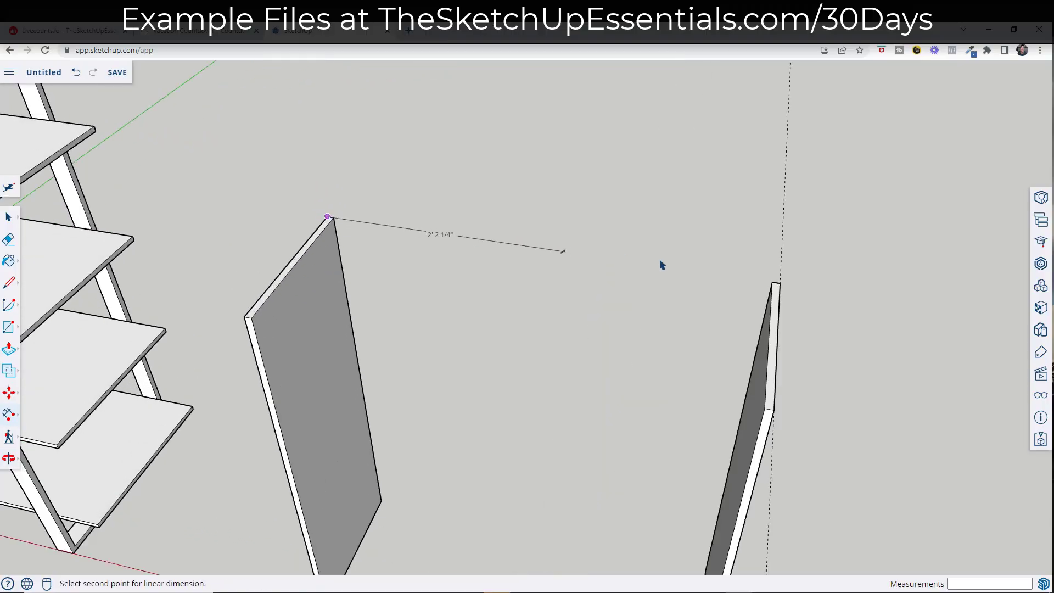
click(780, 284)
click(760, 209)
scroll(626, 228, down, 3)
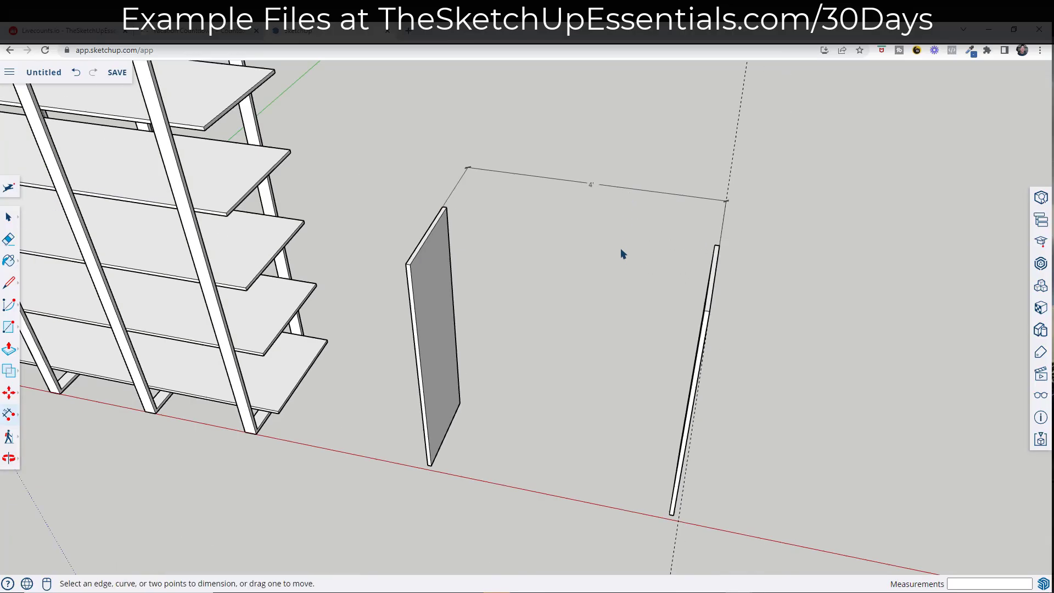
middle_drag(620, 252, 494, 219)
key(space)
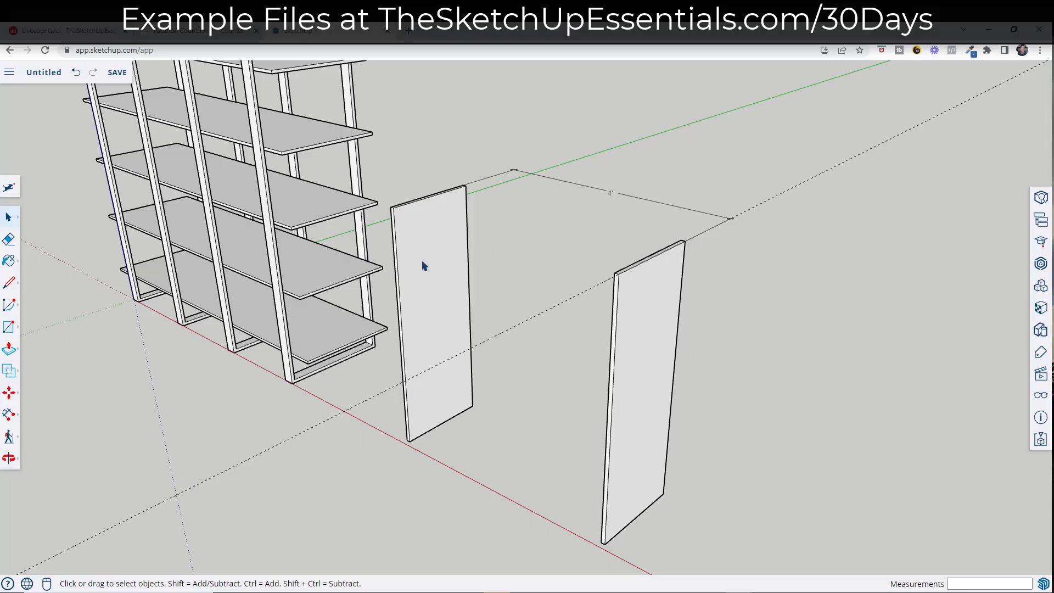
- Draw a 3/4" high rectangular strip across the top of the first side support's inner face
scroll(423, 249, up, 3)
key(l)
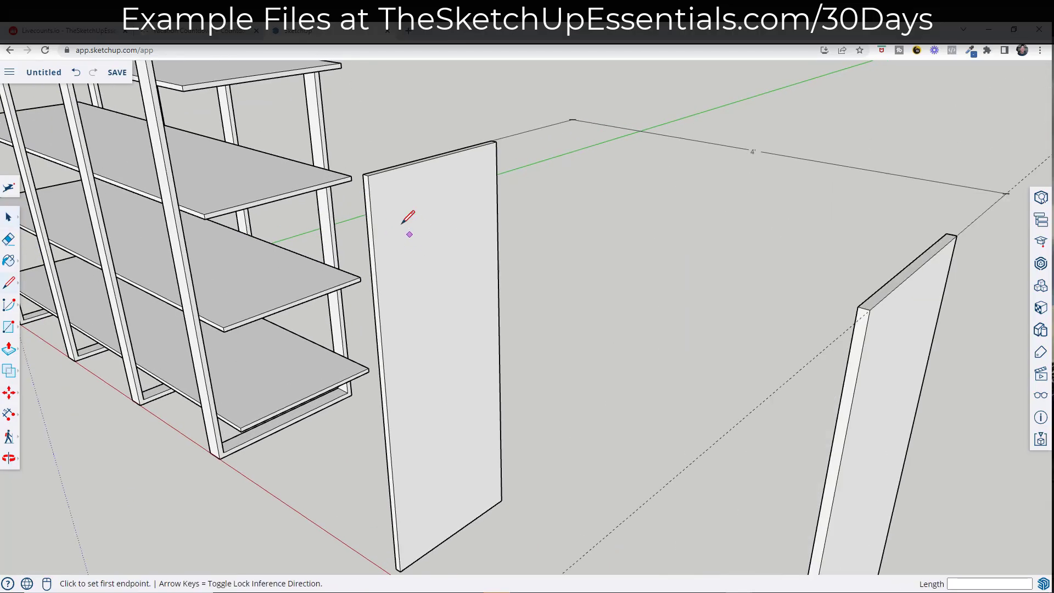
click(368, 176)
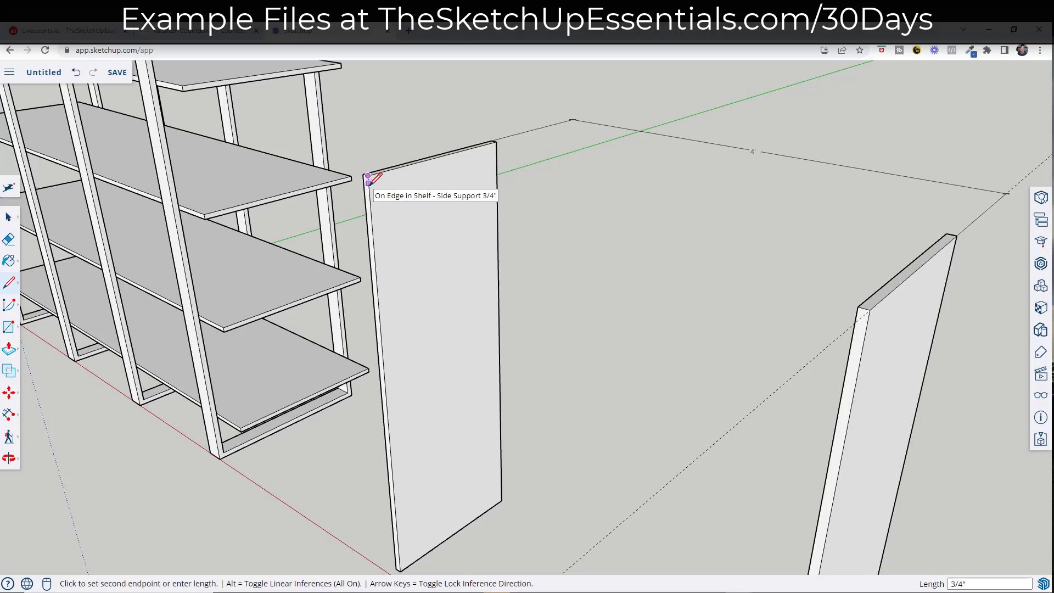
click(368, 182)
key(r)
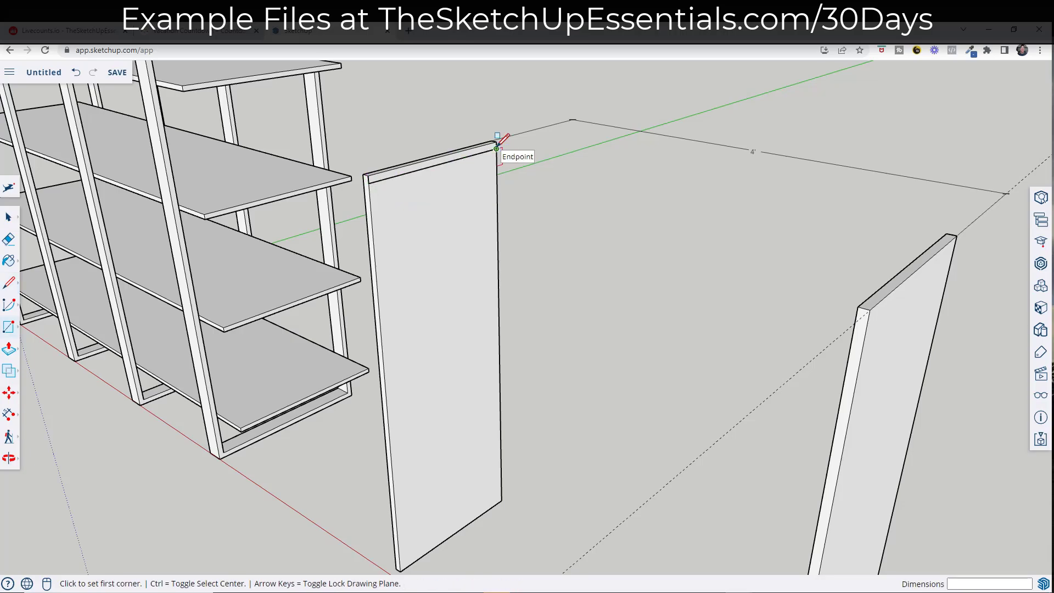
click(496, 147)
click(367, 179)
key(space)
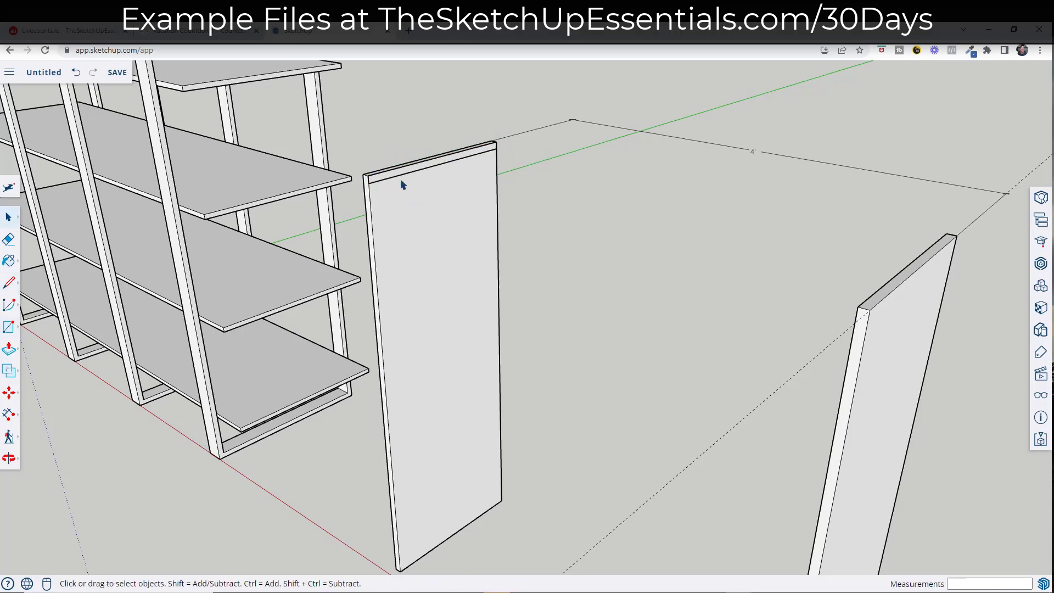
- Push/Pull the strip across to the inner face of the opposite side support to form the top board
key(p)
click(400, 177)
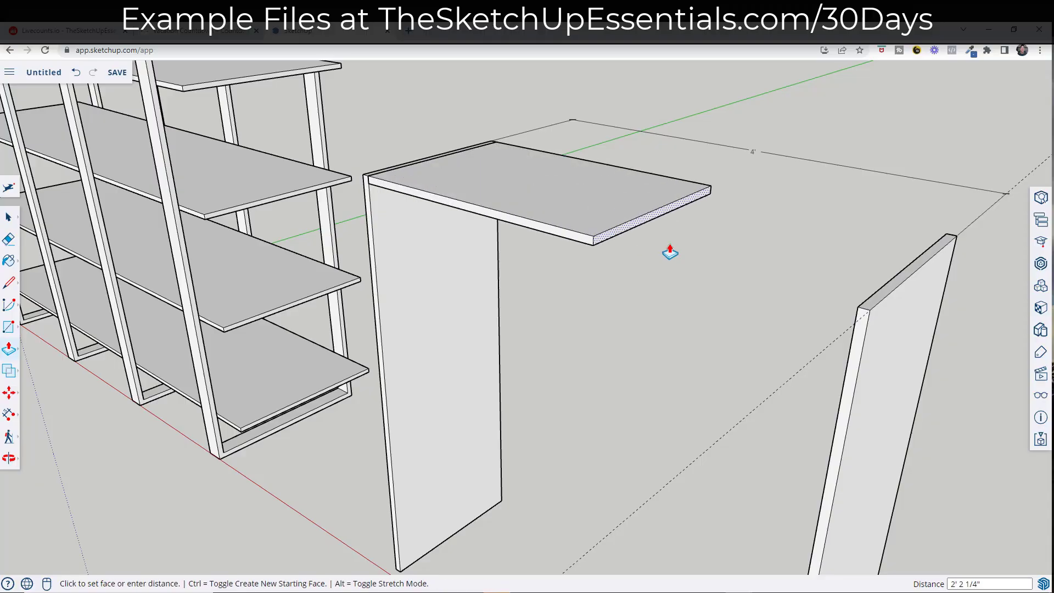
click(860, 307)
key(space)
- Make the whole top board a component with the definition name Shelf - Horizontal - 4'
click(780, 270)
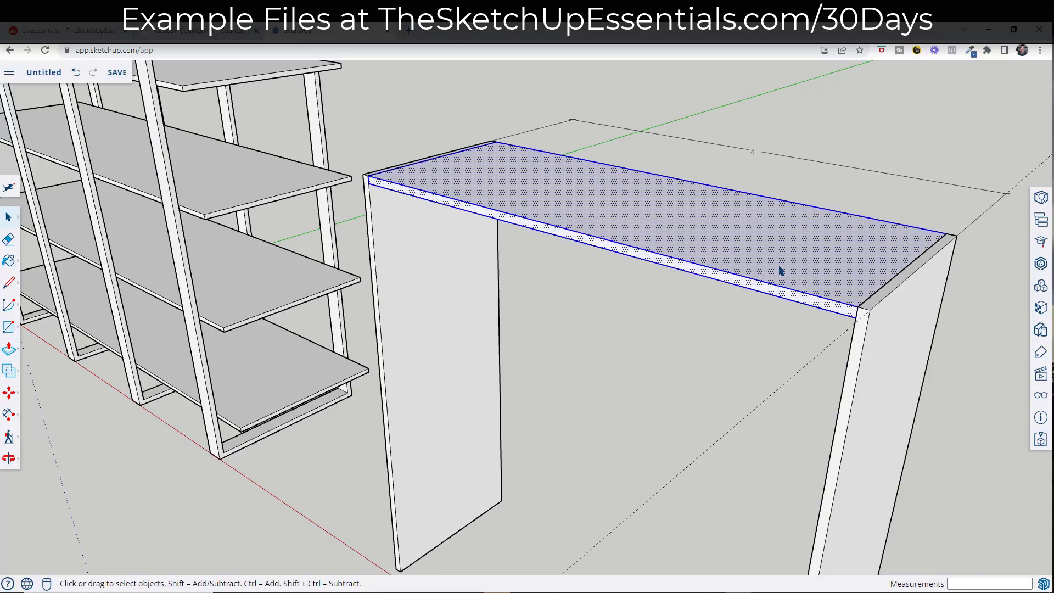
middle_drag(617, 251, 670, 240)
scroll(669, 239, down, 3)
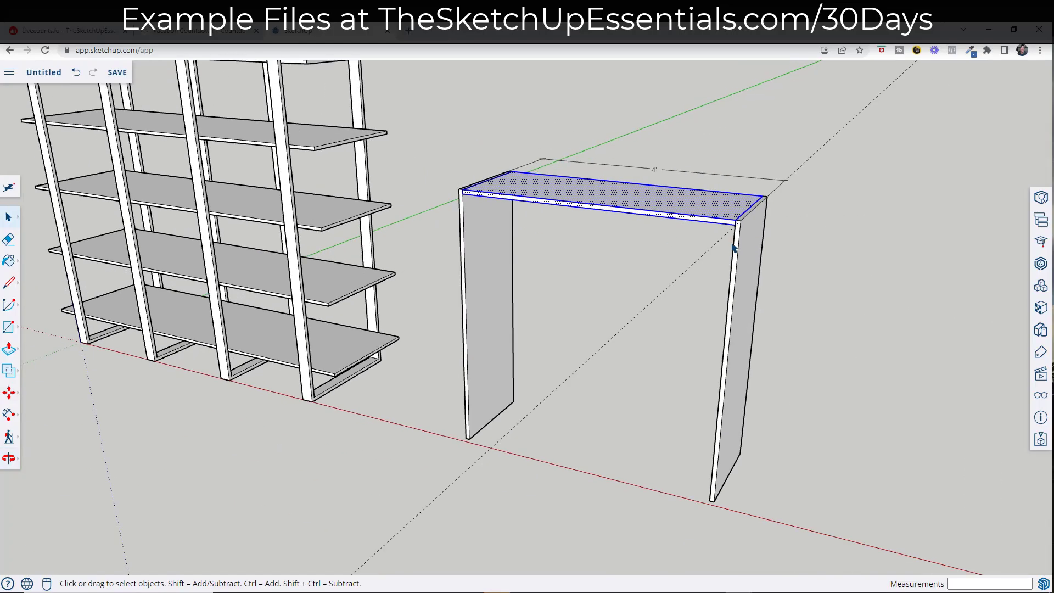
scroll(592, 197, up, 3)
right_click(576, 172)
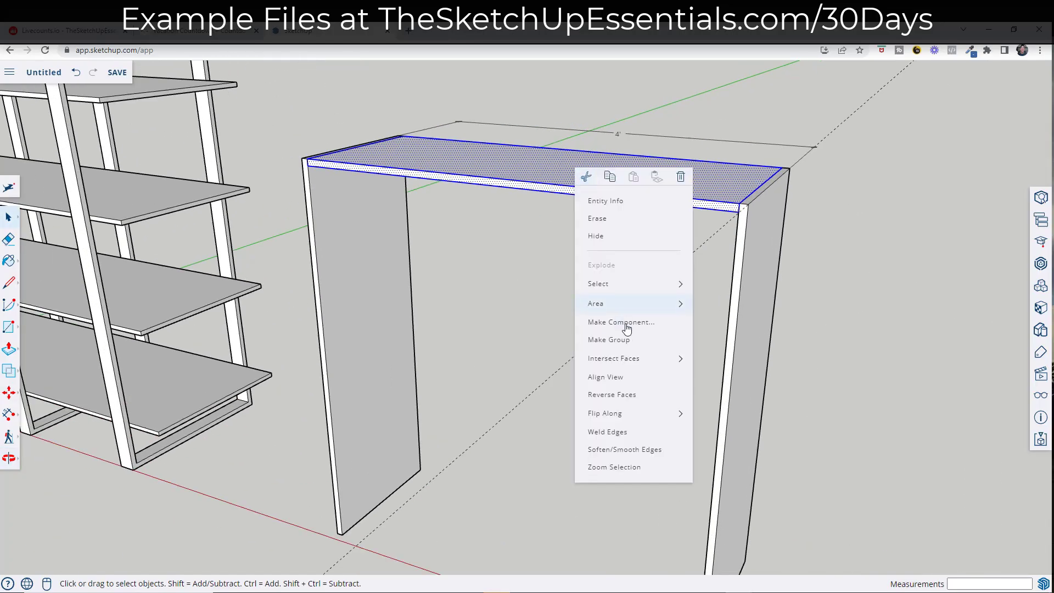
click(587, 323)
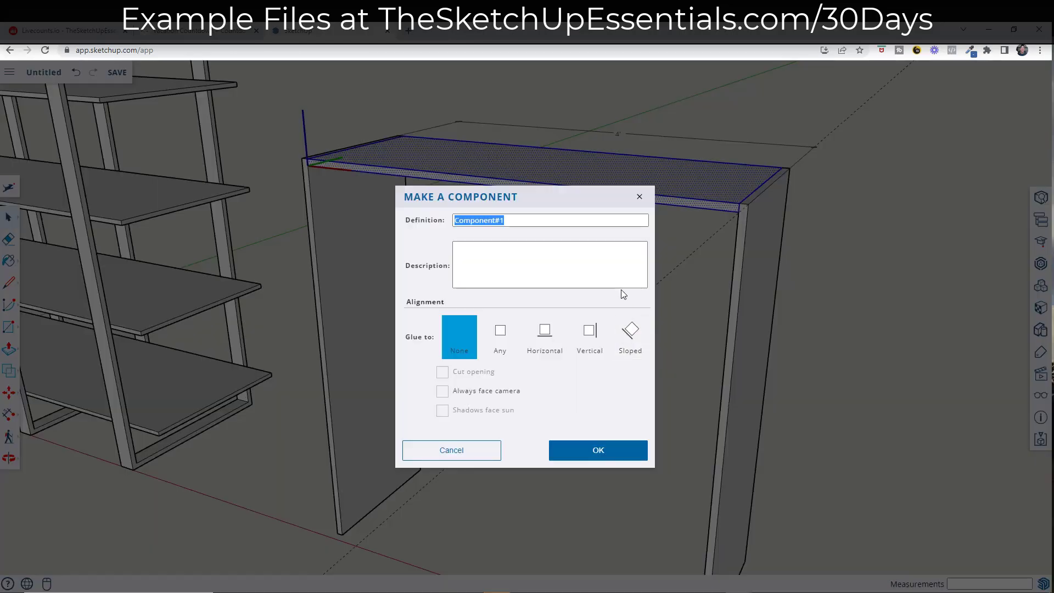
text(Shelf - Horizontal - 4')
key(Return)
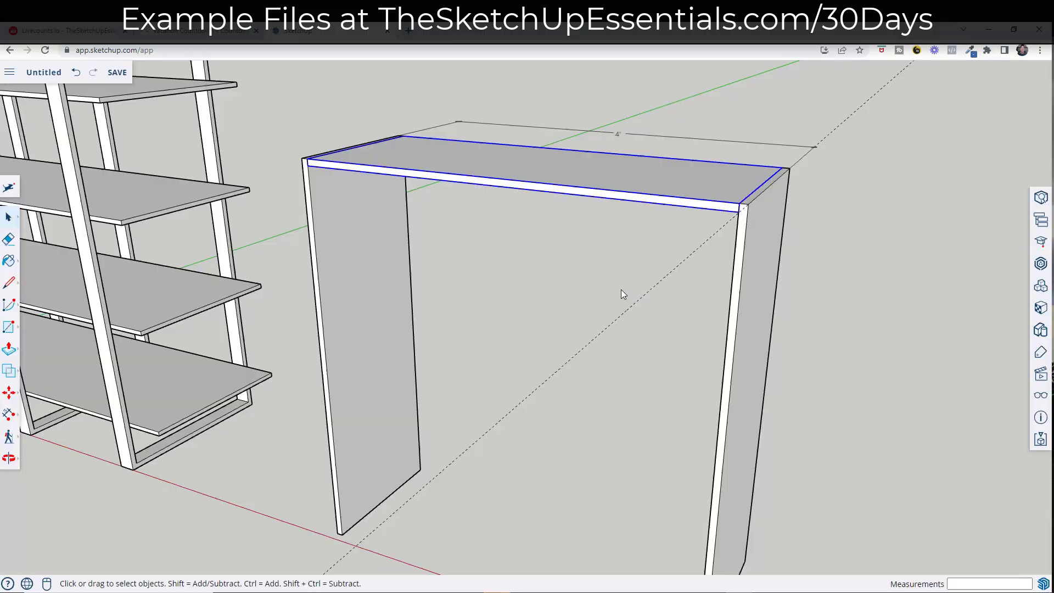
- Copy the top board straight down to the bottom inner corner of the side support as the lowest shelf
scroll(487, 224, down, 3)
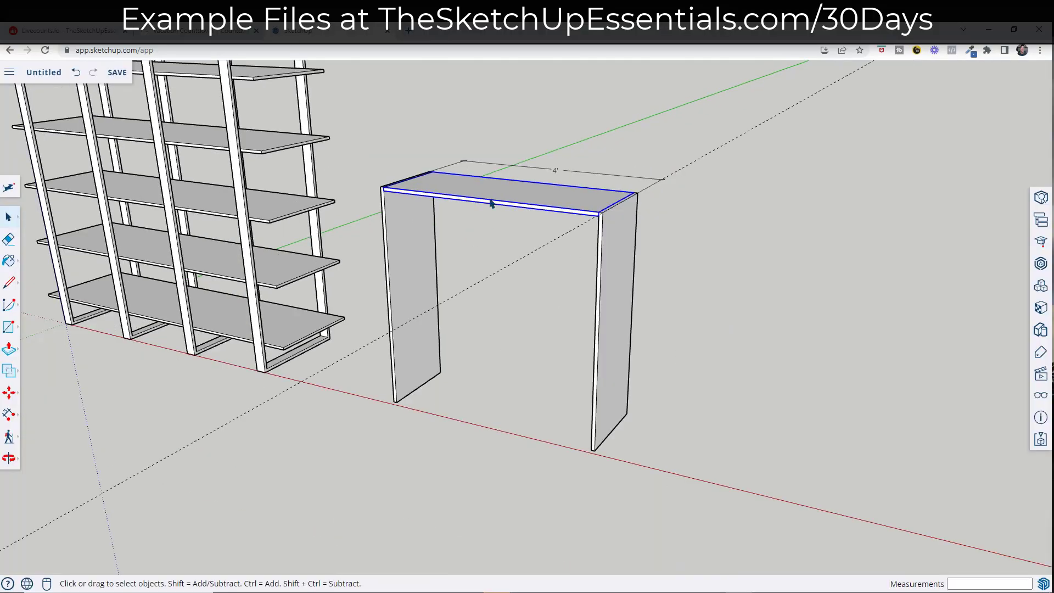
middle_drag(490, 203, 545, 194)
key(m)
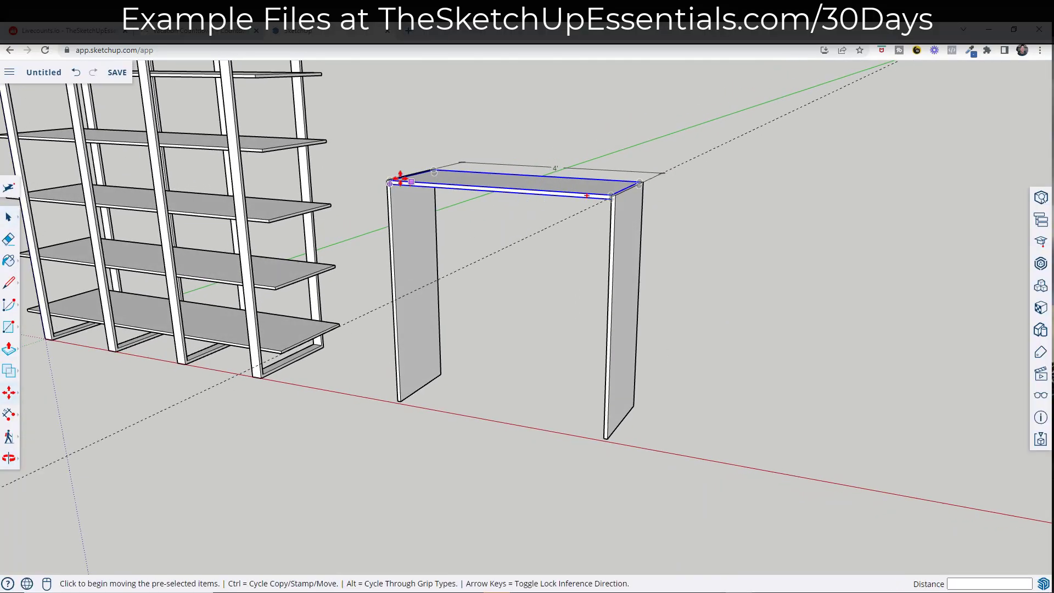
scroll(389, 182, up, 4)
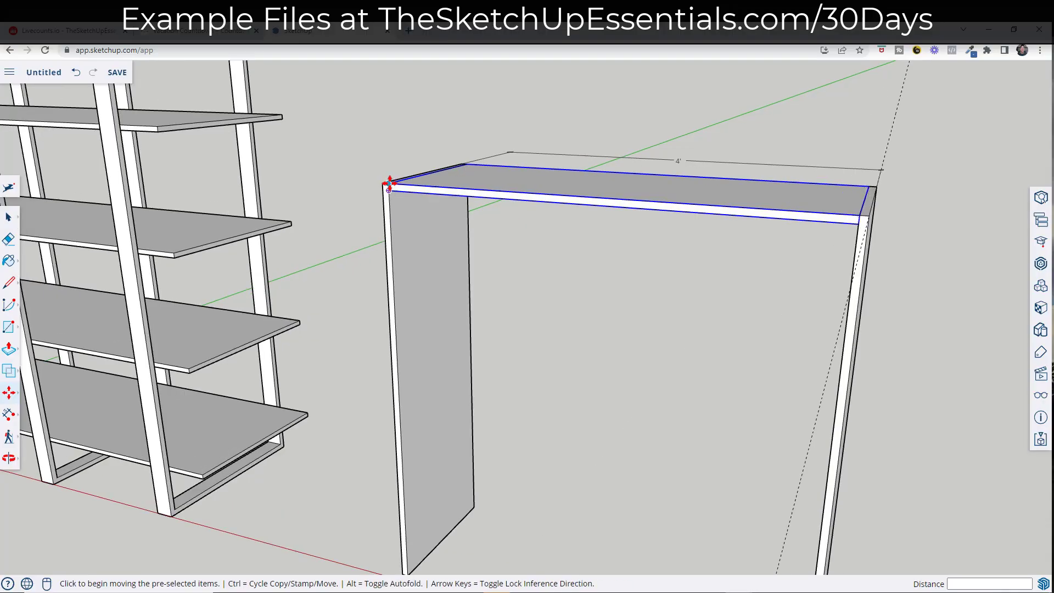
click(389, 187)
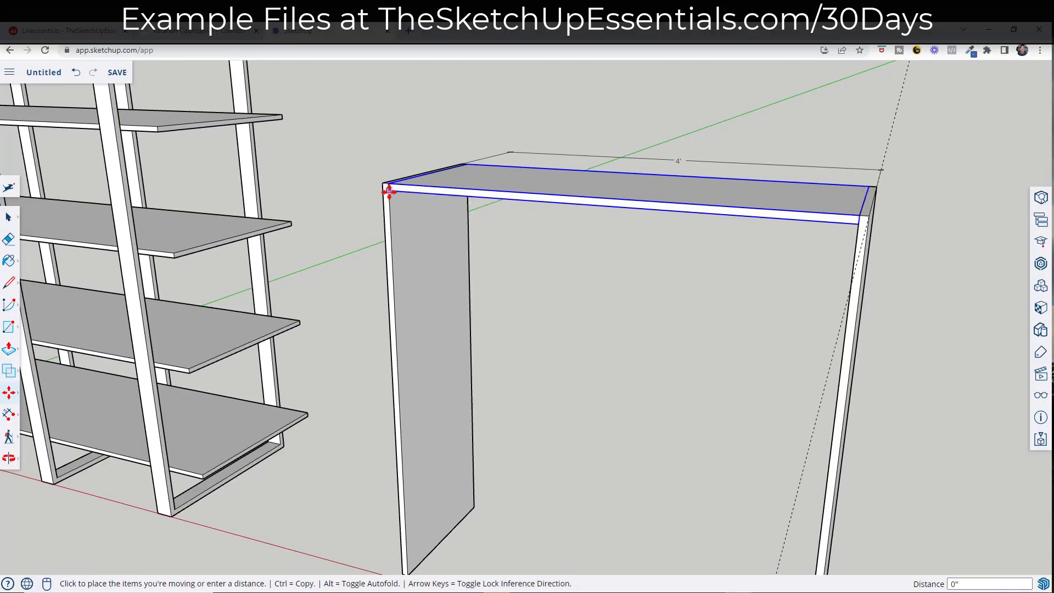
key(ctrl)
scroll(406, 515, down, 3)
scroll(405, 530, up, 2)
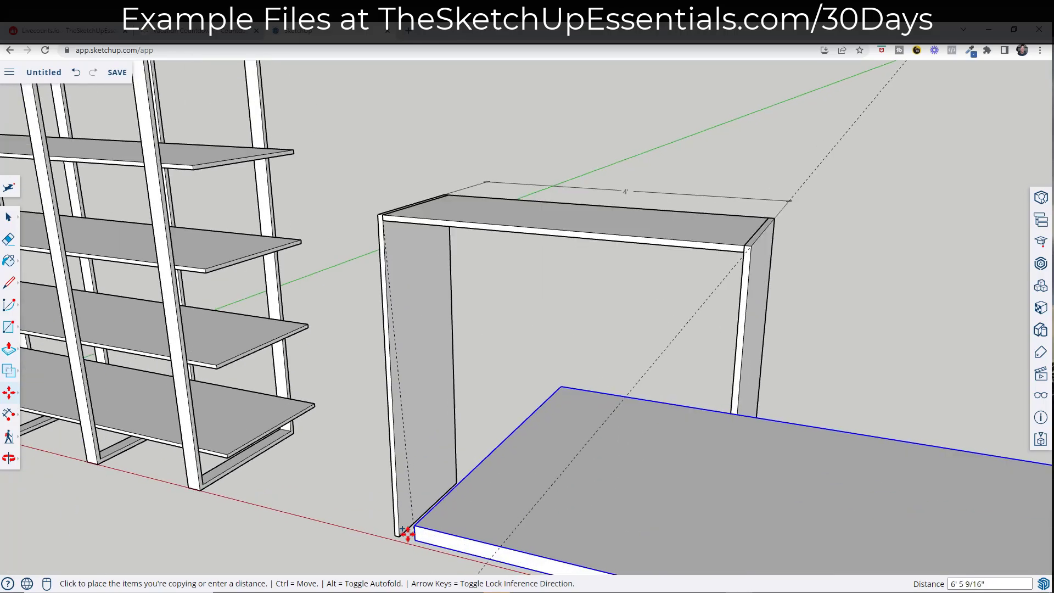
click(404, 531)
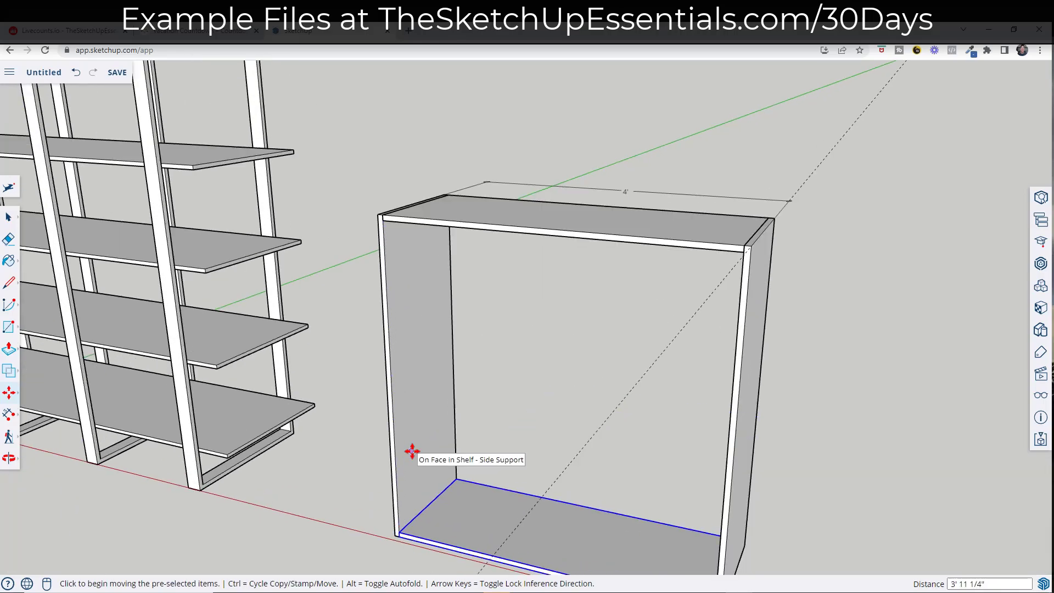
- Divide the copy distance by 3 to add evenly spaced shelves between the top and bottom boards
text(/3)
key(Return)
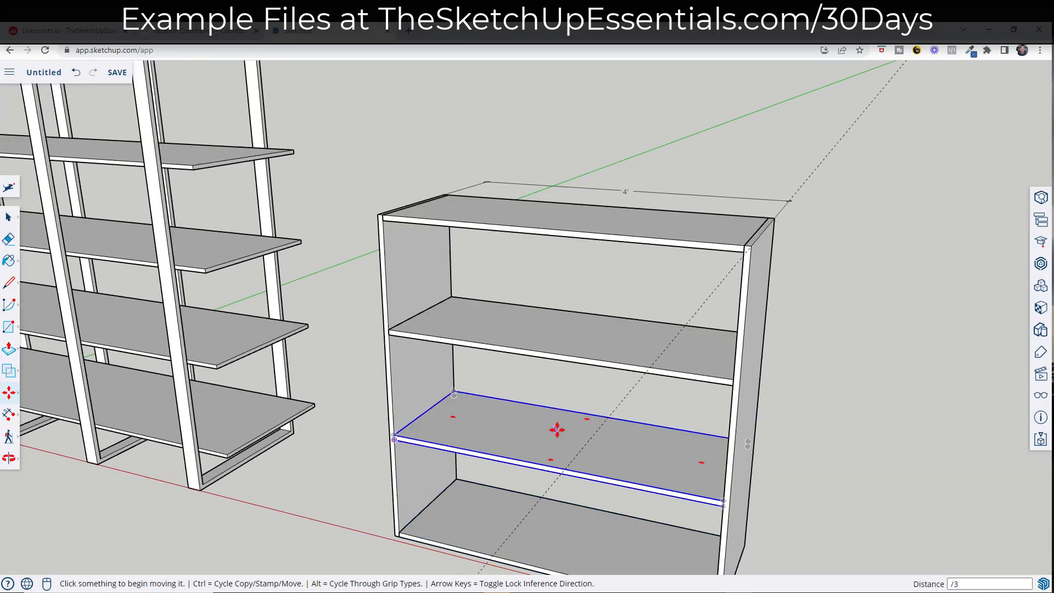
middle_drag(557, 430, 454, 341)
key(Escape)
key(space)
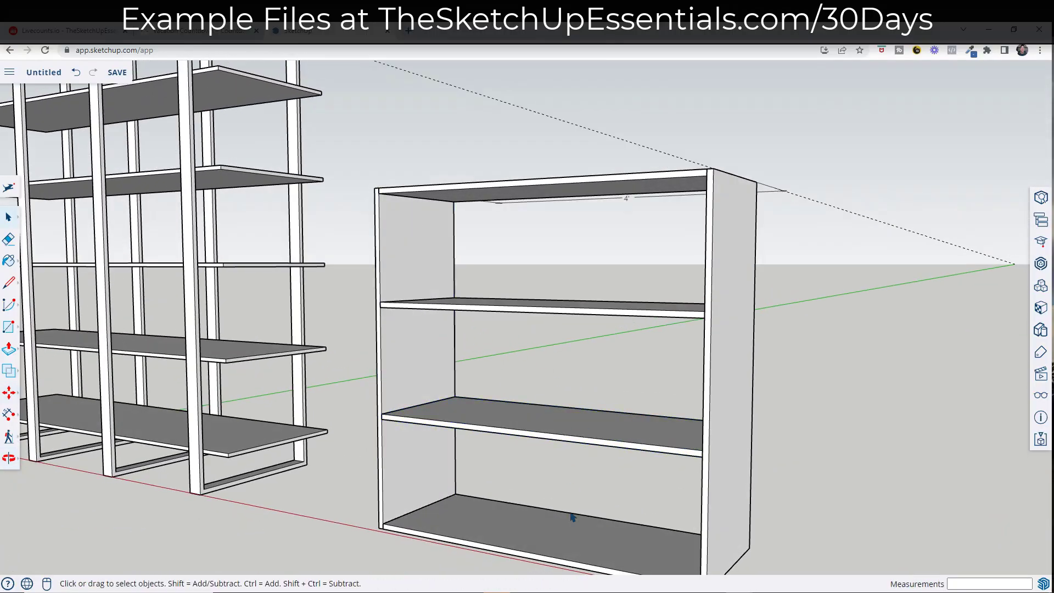